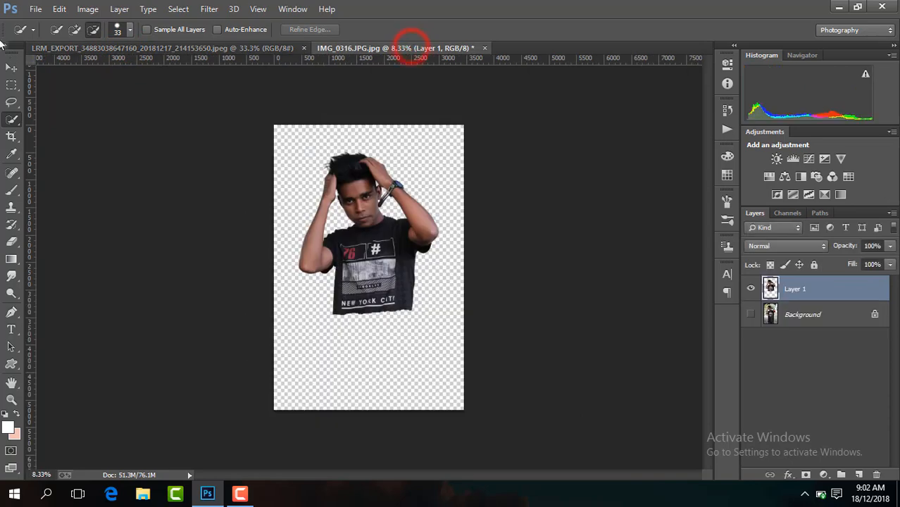
Step: Bring the cut-out man from IMG_0316.JPG into the moonlit sea image and scale him down in front of the moon
{"action": "left_click", "coordinate": [12, 69]}
{"action": "left_click_drag", "start_coordinate": [328, 159], "coordinate": [465, 274]}
{"action": "left_click_drag", "start_coordinate": [265, 176], "coordinate": [489, 325]}
{"action": "left_click_drag", "start_coordinate": [554, 396], "coordinate": [373, 179]}
{"action": "left_click_drag", "start_coordinate": [251, 155], "coordinate": [333, 210]}
{"action": "key", "text": "Return"}
Step: Move the cut-out man up over the moon and scale him down further
{"action": "key", "text": "ctrl+plus"}
{"action": "key", "text": "ctrl+plus"}
{"action": "key", "text": "ctrl+plus"}
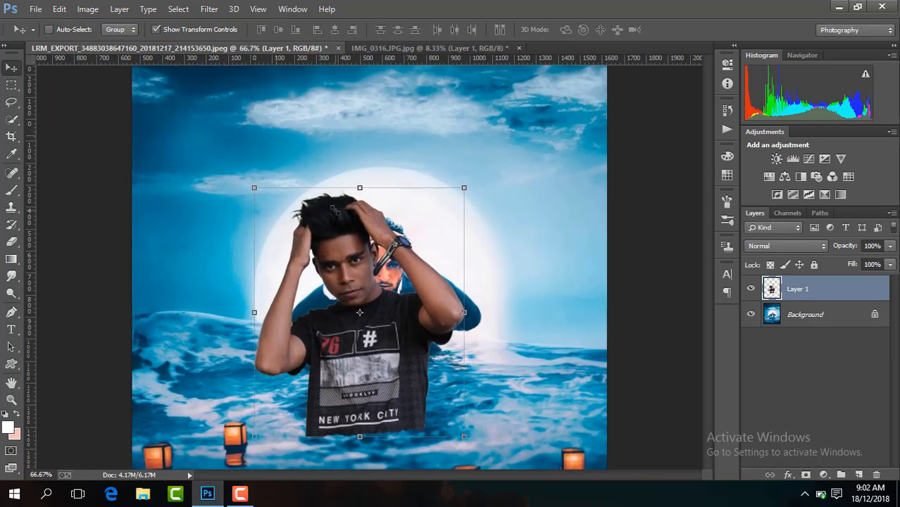
{"action": "left_click_drag", "start_coordinate": [452, 374], "coordinate": [478, 272]}
{"action": "left_click_drag", "start_coordinate": [537, 417], "coordinate": [482, 363]}
{"action": "key", "text": "Return"}
Step: Position the cut-out man over the original figure and enlarge him to about 110%
{"action": "left_click_drag", "start_coordinate": [431, 272], "coordinate": [459, 339]}
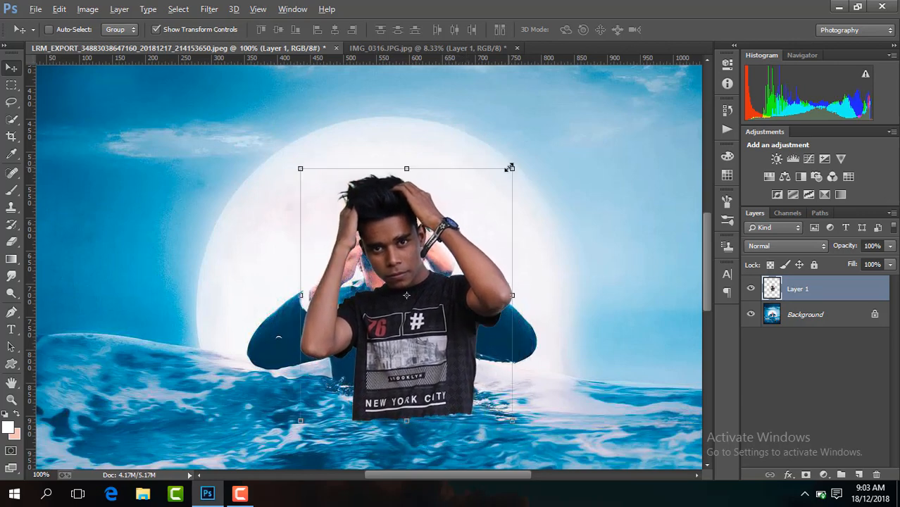
{"action": "left_click_drag", "start_coordinate": [512, 166], "coordinate": [524, 155]}
{"action": "mouse_move", "coordinate": [482, 238]}
{"action": "left_mouse_down"}
{"action": "mouse_move", "coordinate": [477, 227]}
{"action": "mouse_move", "coordinate": [480, 235]}
{"action": "left_mouse_up"}
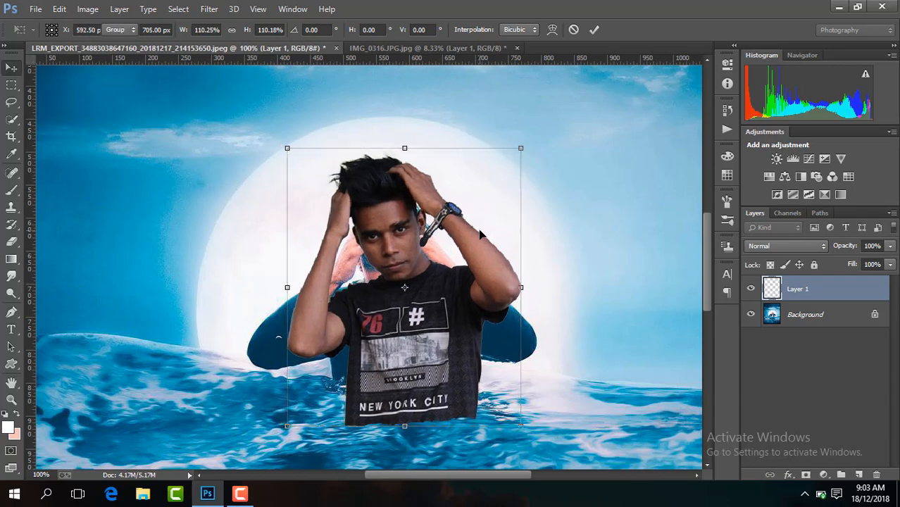
{"action": "key", "text": "Return"}
Step: On the Background layer, use the Clone Stamp to cover the old figure's blue sleeve beside the man's left-hand elbow with pale moon glow
{"action": "left_click", "coordinate": [803, 314]}
{"action": "key", "text": "ctrl+plus"}
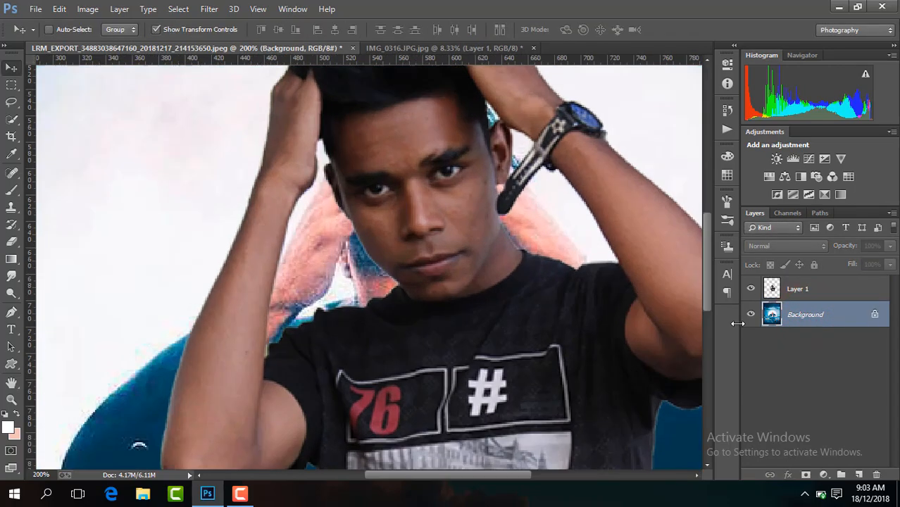
{"action": "left_click_drag", "start_coordinate": [709, 250], "coordinate": [710, 278]}
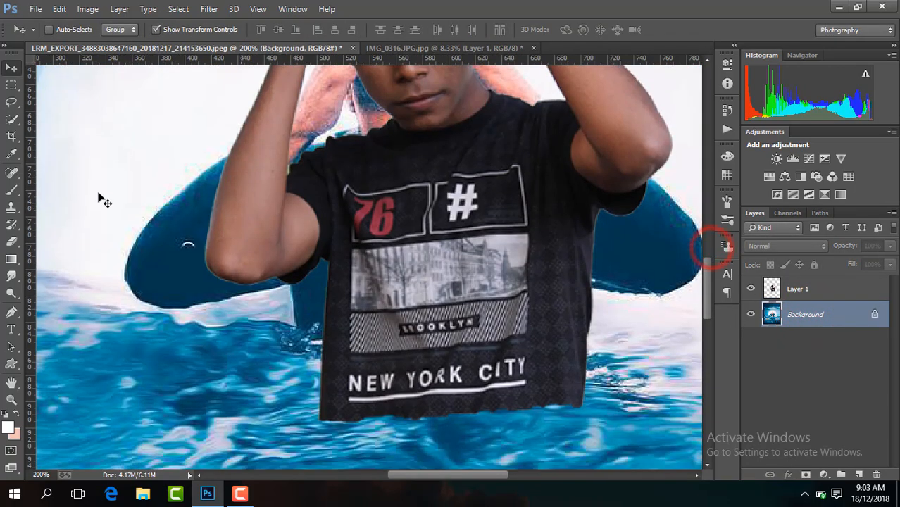
{"action": "left_click", "coordinate": [11, 204]}
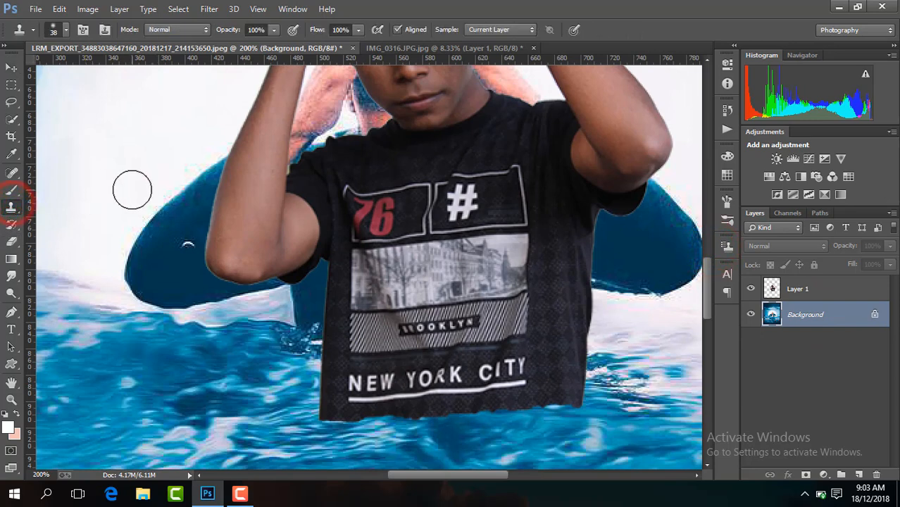
{"action": "mouse_move", "coordinate": [145, 232]}
{"action": "left_mouse_down"}
{"action": "mouse_move", "coordinate": [219, 179]}
{"action": "mouse_move", "coordinate": [192, 184]}
{"action": "left_mouse_up"}
{"action": "left_click", "coordinate": [226, 165]}
{"action": "left_click", "coordinate": [155, 204], "text": "alt"}
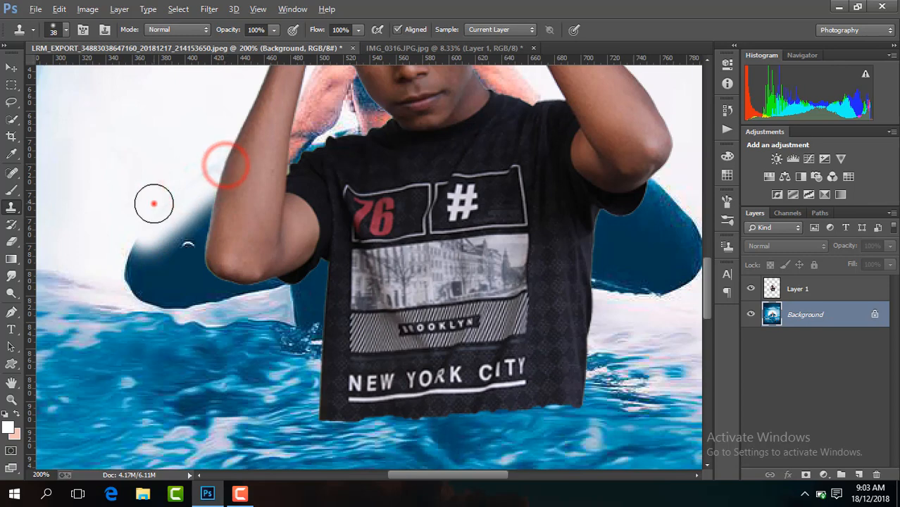
{"action": "mouse_move", "coordinate": [135, 257]}
{"action": "left_mouse_down"}
{"action": "mouse_move", "coordinate": [135, 282]}
{"action": "mouse_move", "coordinate": [120, 230]}
{"action": "mouse_move", "coordinate": [171, 253]}
{"action": "mouse_move", "coordinate": [197, 217]}
{"action": "mouse_move", "coordinate": [214, 273]}
{"action": "left_mouse_up"}
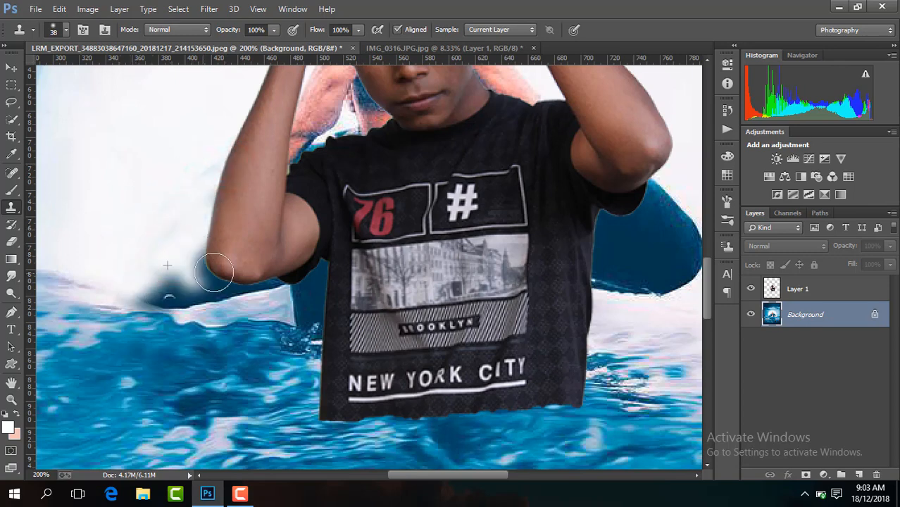
Step: Clone white wave foam over the remaining blue between the left-hand elbow and the shirt's edge
{"action": "left_click_drag", "start_coordinate": [149, 310], "coordinate": [182, 311]}
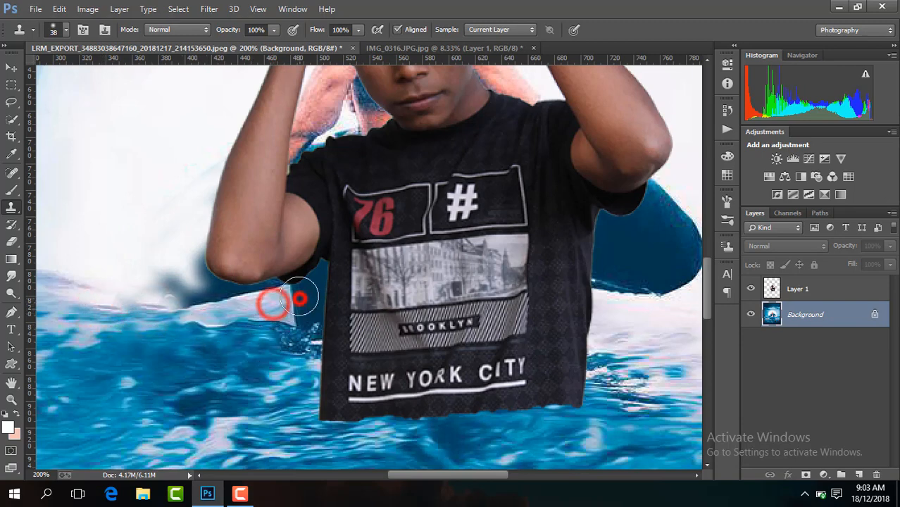
{"action": "mouse_move", "coordinate": [299, 299]}
{"action": "left_mouse_down"}
{"action": "mouse_move", "coordinate": [324, 276]}
{"action": "mouse_move", "coordinate": [302, 300]}
{"action": "left_mouse_up"}
{"action": "left_click", "coordinate": [320, 279]}
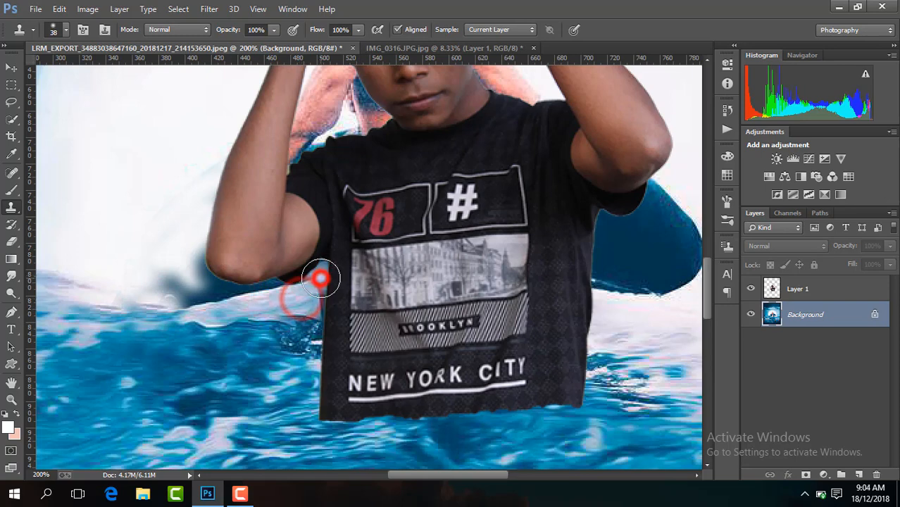
{"action": "left_click", "coordinate": [311, 296], "text": "alt"}
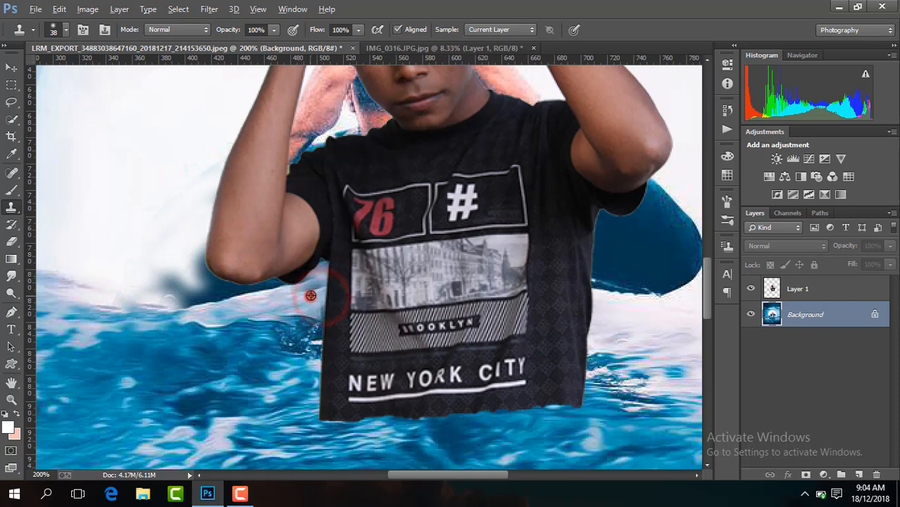
{"action": "left_click", "coordinate": [314, 288]}
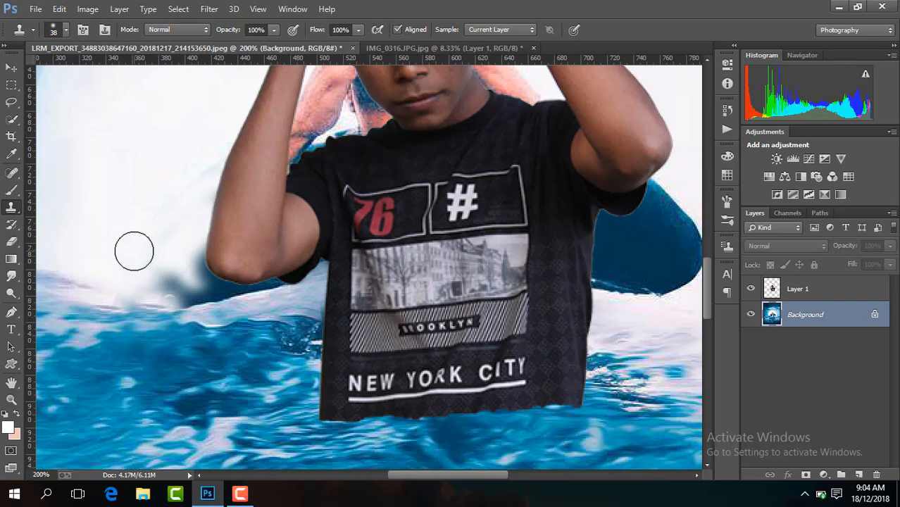
Step: Clone pale background over the leftover dark patches directly beneath the left-hand elbow
{"action": "left_click", "coordinate": [168, 290]}
{"action": "left_click", "coordinate": [167, 255], "text": "alt"}
{"action": "left_click", "coordinate": [208, 262]}
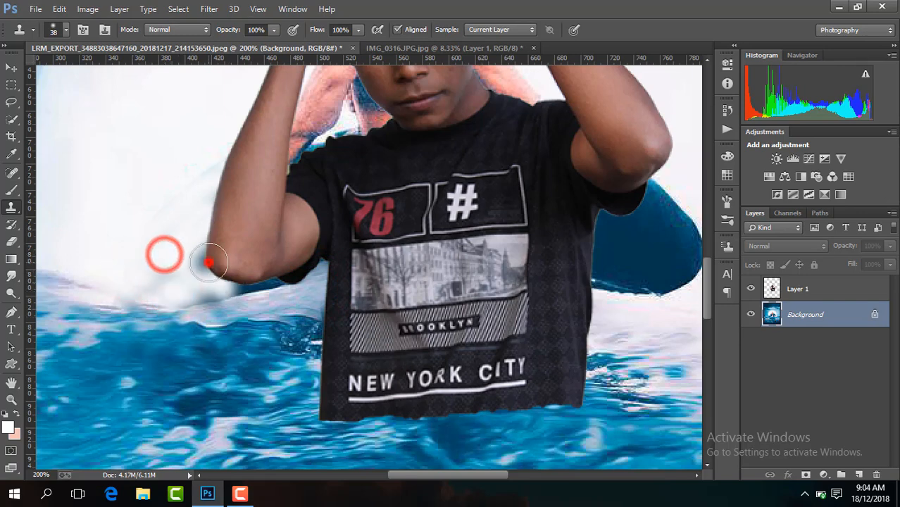
{"action": "left_click", "coordinate": [196, 301], "text": "alt"}
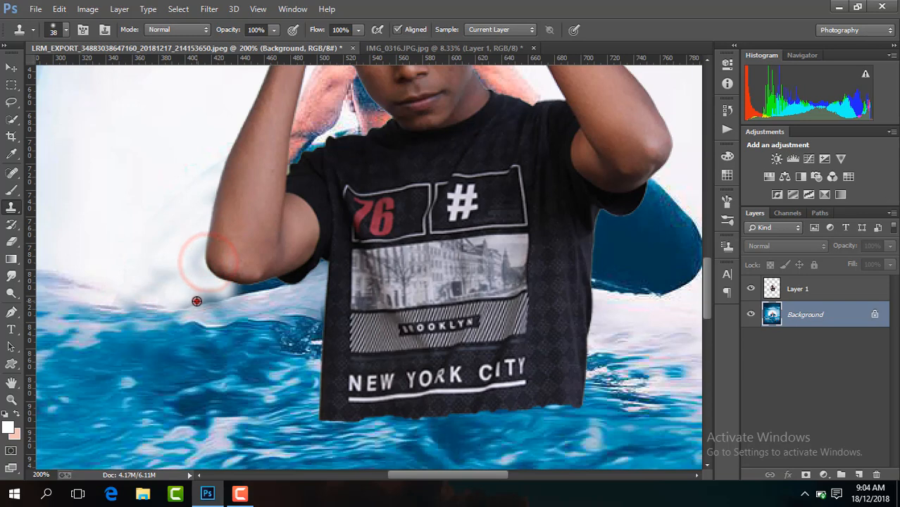
{"action": "left_click", "coordinate": [173, 259]}
{"action": "left_click", "coordinate": [213, 299]}
{"action": "left_click", "coordinate": [247, 289]}
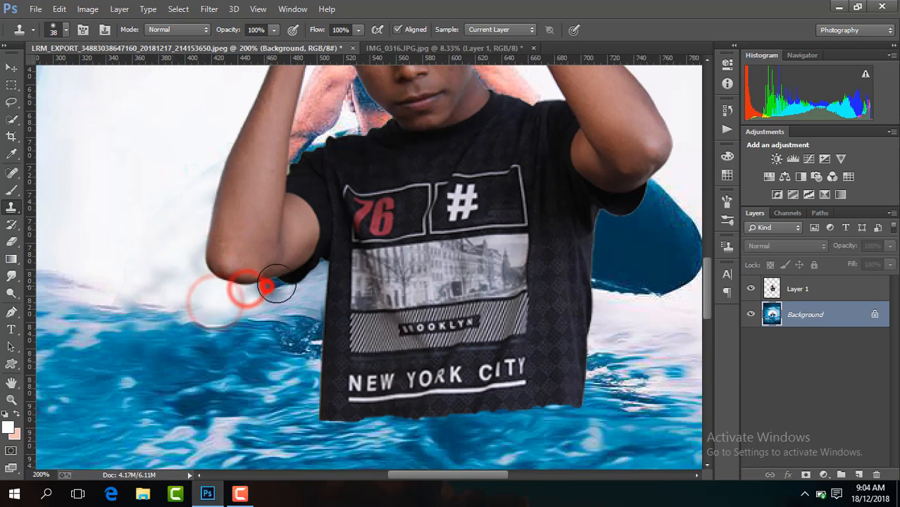
{"action": "left_click", "coordinate": [277, 286]}
Step: Clone foam and water along the waterline below the left-hand elbow to blend the wave edge
{"action": "left_click", "coordinate": [240, 306], "text": "alt"}
{"action": "left_click", "coordinate": [277, 297]}
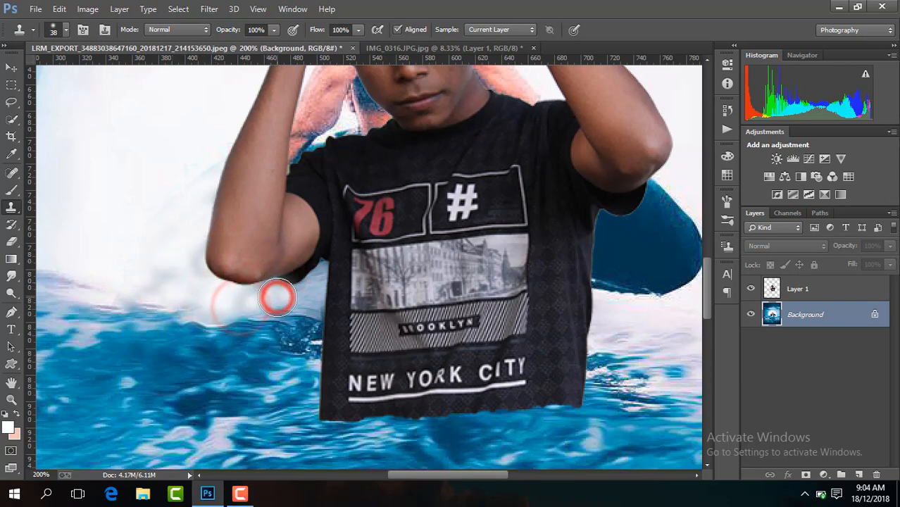
{"action": "left_click", "coordinate": [262, 328]}
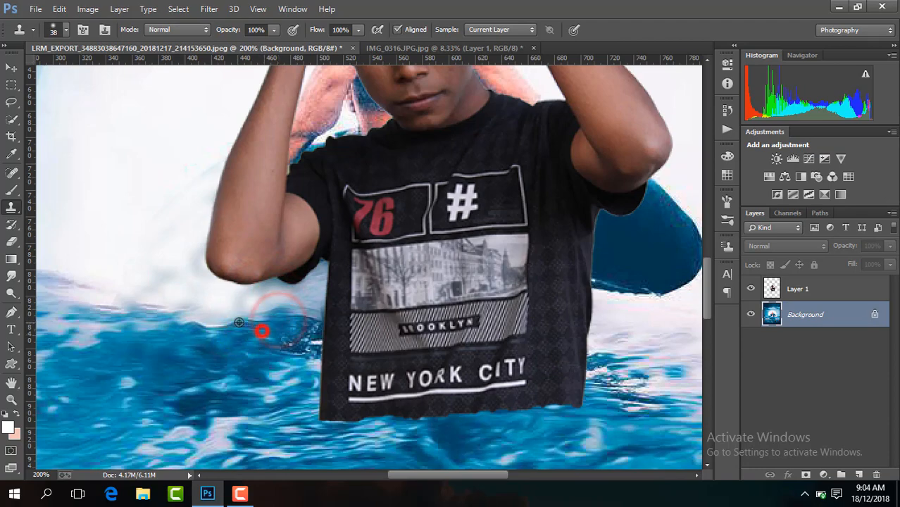
{"action": "left_click", "coordinate": [215, 319]}
{"action": "left_click", "coordinate": [246, 353], "text": "alt"}
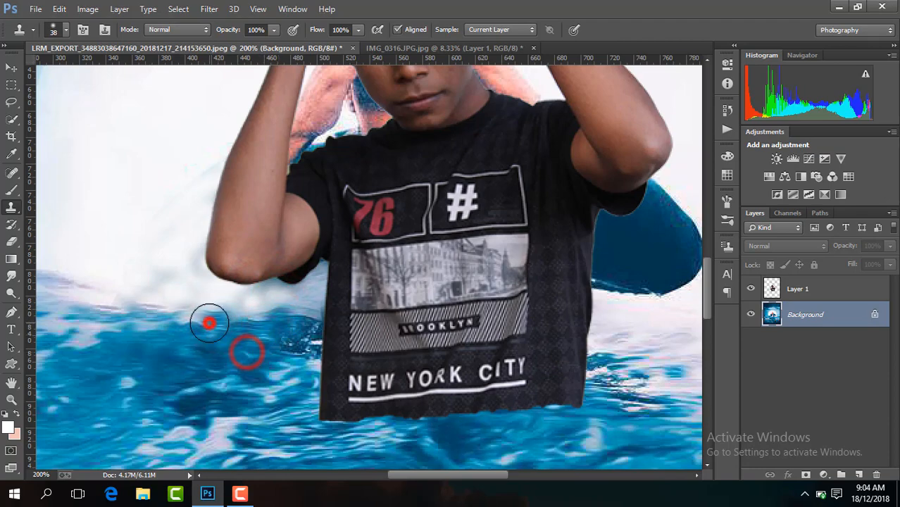
{"action": "key", "text": "ctrl+minus"}
{"action": "key", "text": "ctrl+plus"}
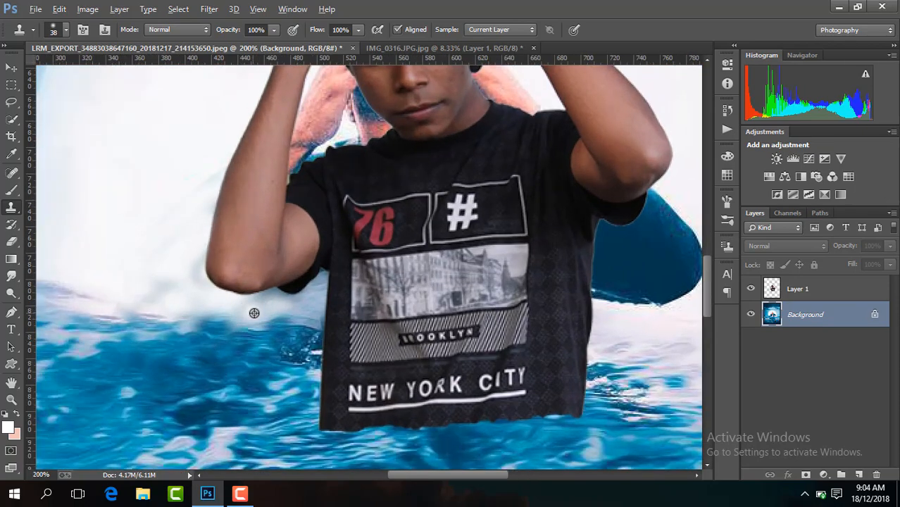
{"action": "left_click", "coordinate": [273, 299]}
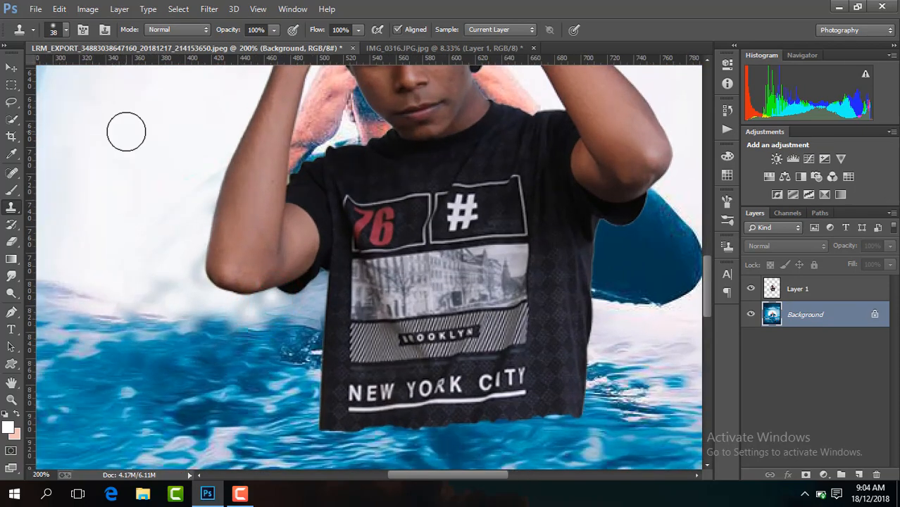
Step: Reduce the Clone Stamp size to 27 px and clean the small gap between the left-hand sleeve and the shirt
{"action": "left_click", "coordinate": [66, 32]}
{"action": "left_click_drag", "start_coordinate": [83, 71], "coordinate": [82, 71]}
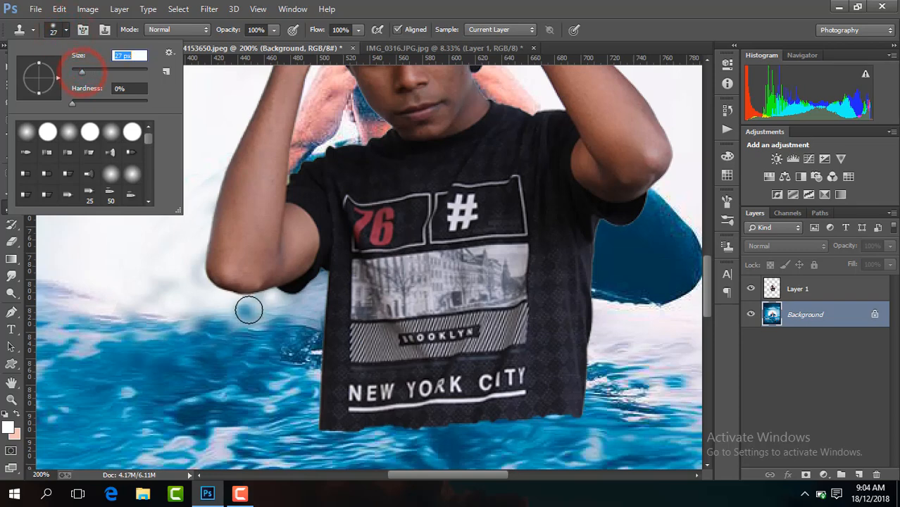
{"action": "left_click", "coordinate": [158, 247]}
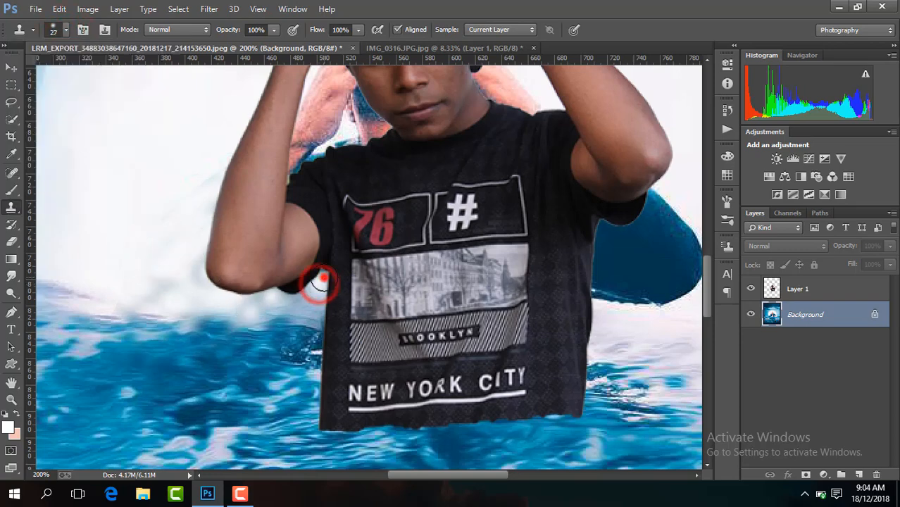
{"action": "left_click", "coordinate": [323, 278]}
{"action": "left_click", "coordinate": [311, 288]}
{"action": "left_click", "coordinate": [299, 298]}
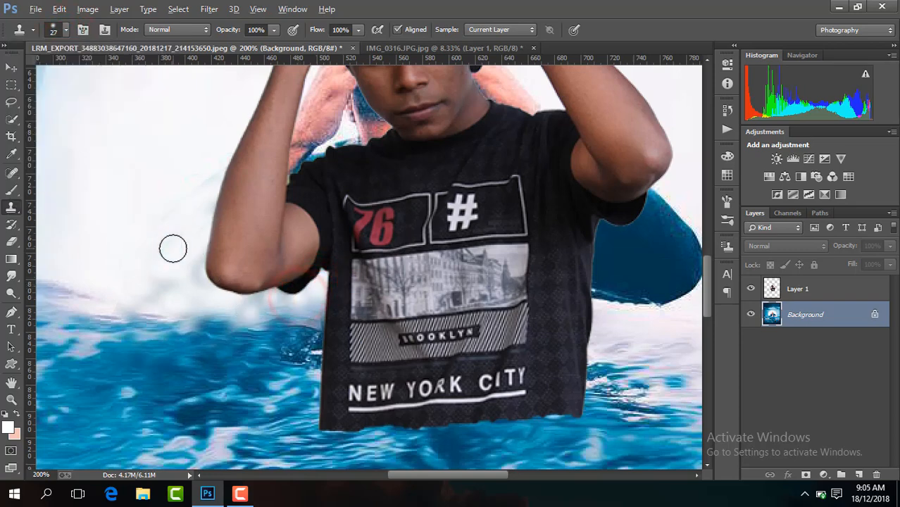
{"action": "left_click", "coordinate": [259, 299]}
{"action": "left_click", "coordinate": [101, 211], "text": "alt"}
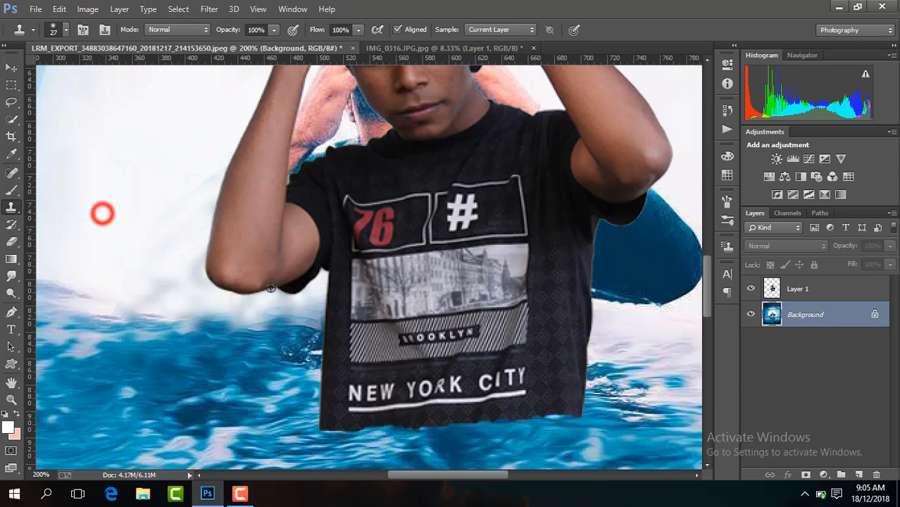
{"action": "left_click", "coordinate": [288, 297]}
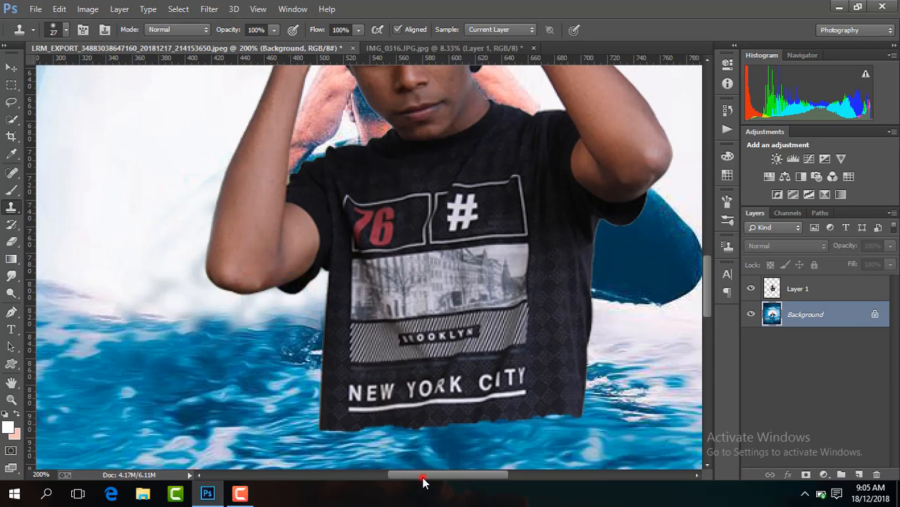
Step: Set the Clone Stamp size to 73 px and clone pale background over the outer part of the blue sleeve under the right-hand elbow
{"action": "left_click_drag", "start_coordinate": [423, 481], "coordinate": [461, 481]}
{"action": "left_click", "coordinate": [64, 31]}
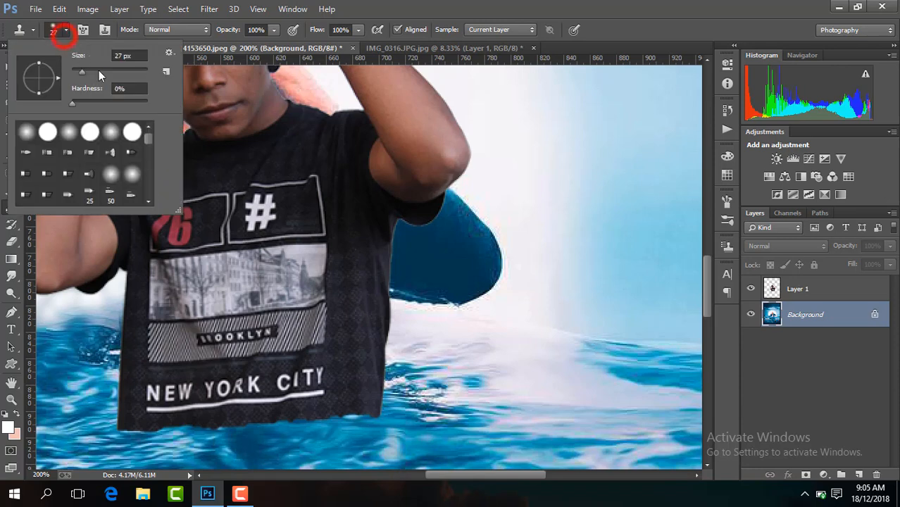
{"action": "left_click", "coordinate": [99, 72]}
{"action": "left_click", "coordinate": [503, 181]}
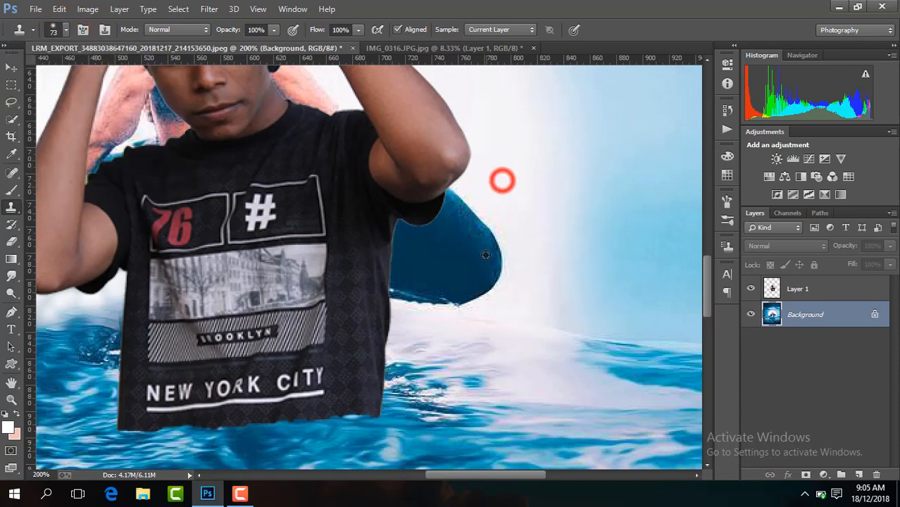
{"action": "mouse_move", "coordinate": [485, 255]}
{"action": "left_mouse_down"}
{"action": "mouse_move", "coordinate": [440, 289]}
{"action": "mouse_move", "coordinate": [423, 273]}
{"action": "left_mouse_up"}
{"action": "left_click", "coordinate": [502, 283], "text": "alt"}
{"action": "left_click", "coordinate": [540, 283], "text": "alt"}
{"action": "left_click", "coordinate": [476, 289]}
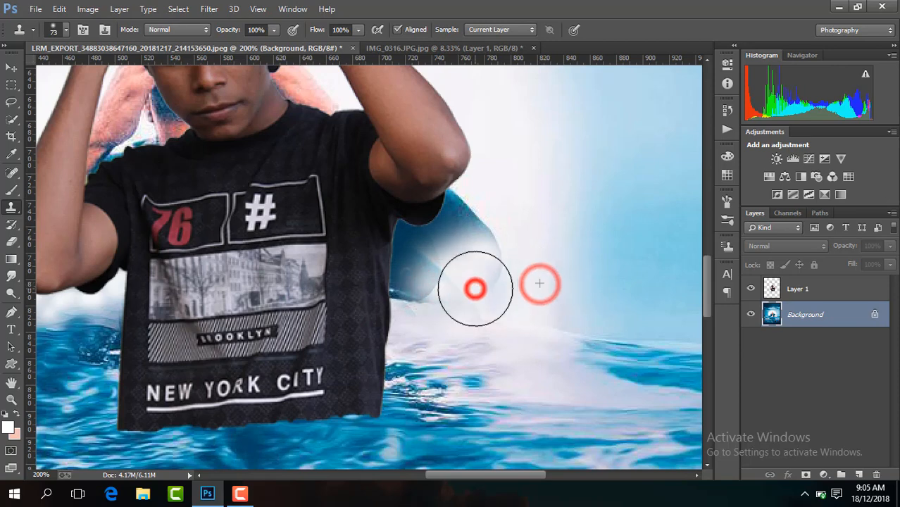
{"action": "left_click", "coordinate": [510, 285]}
{"action": "left_click", "coordinate": [480, 239]}
{"action": "left_click", "coordinate": [488, 267]}
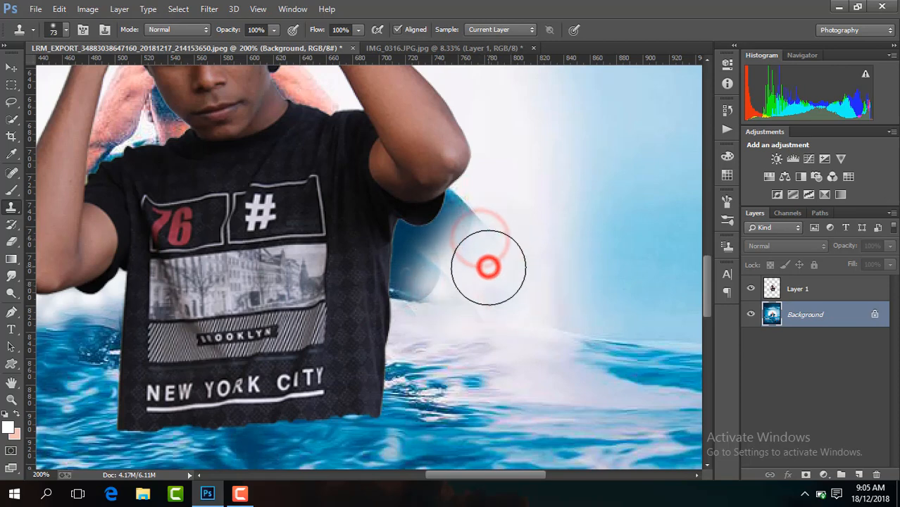
Step: Clone pale background over the rest of the blue sleeve between the right-hand elbow and the shirt's side
{"action": "left_click", "coordinate": [496, 275], "text": "alt"}
{"action": "left_click", "coordinate": [450, 229]}
{"action": "left_click", "coordinate": [490, 251], "text": "alt"}
{"action": "left_click", "coordinate": [453, 198]}
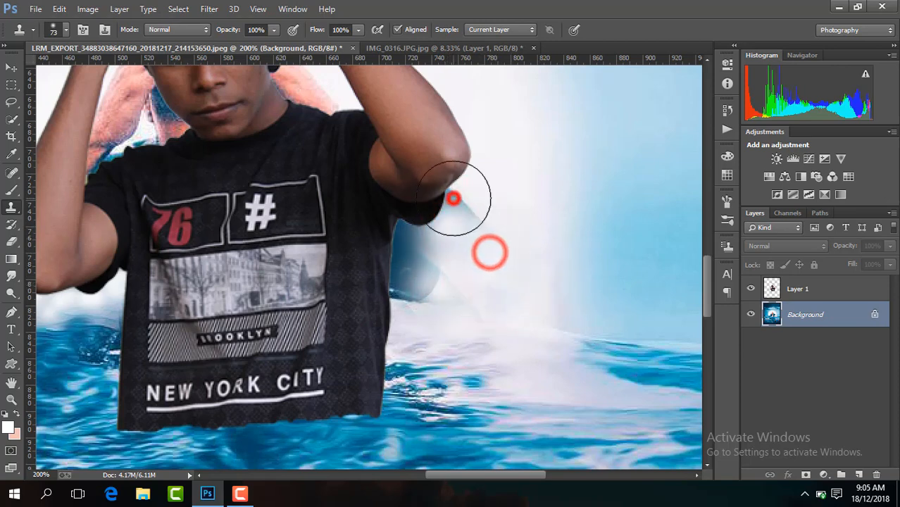
{"action": "left_click", "coordinate": [474, 238], "text": "alt"}
{"action": "left_click", "coordinate": [401, 261]}
{"action": "left_click", "coordinate": [409, 281]}
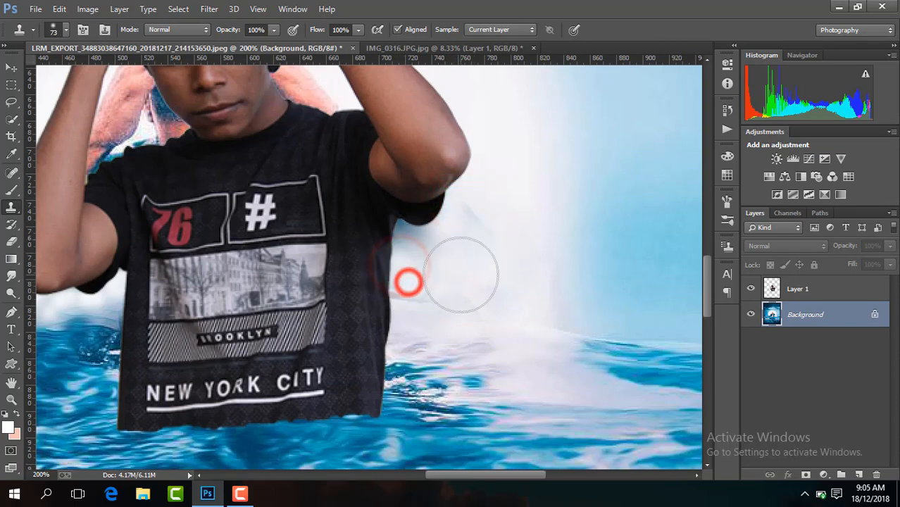
{"action": "left_click", "coordinate": [461, 274], "text": "alt"}
{"action": "left_click", "coordinate": [404, 235]}
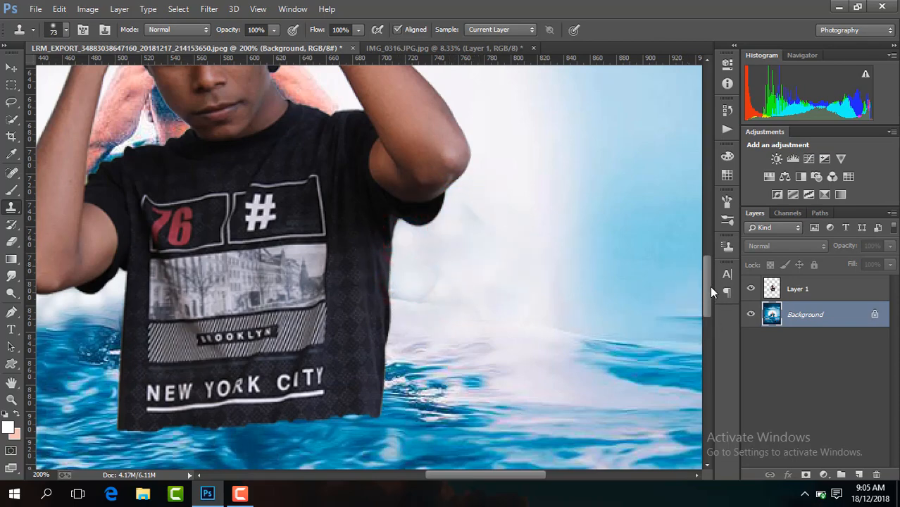
Step: Clone pale background over the original figure's skin outside the left-hand forearm and in the gap between forearm and shoulder
{"action": "left_click_drag", "start_coordinate": [707, 288], "coordinate": [703, 261]}
{"action": "left_click_drag", "start_coordinate": [521, 474], "coordinate": [496, 474]}
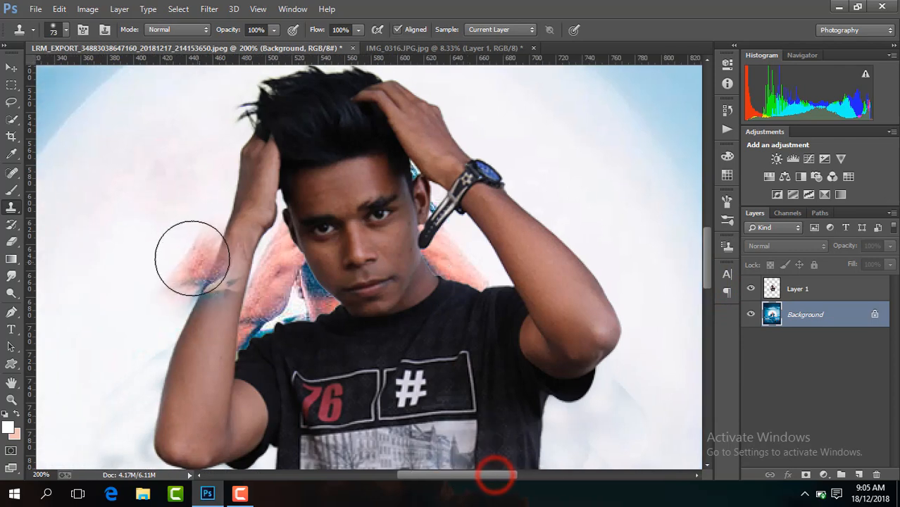
{"action": "left_click", "coordinate": [176, 248]}
{"action": "left_click", "coordinate": [271, 285]}
{"action": "left_click", "coordinate": [260, 312]}
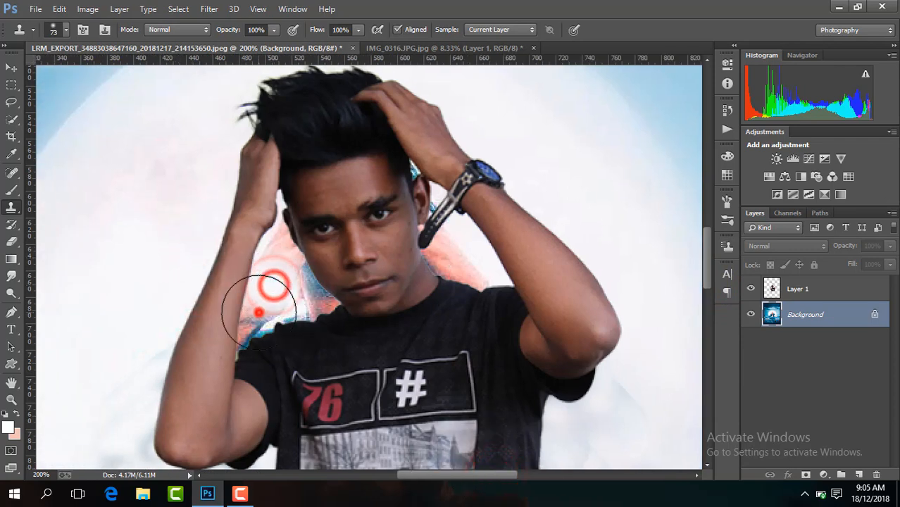
Step: Clone pale background over the remaining skin and blue fabric between the left-hand arm, the jaw and the shirt's shoulder
{"action": "left_click", "coordinate": [169, 210], "text": "alt"}
{"action": "left_click", "coordinate": [297, 255]}
{"action": "left_click", "coordinate": [317, 290]}
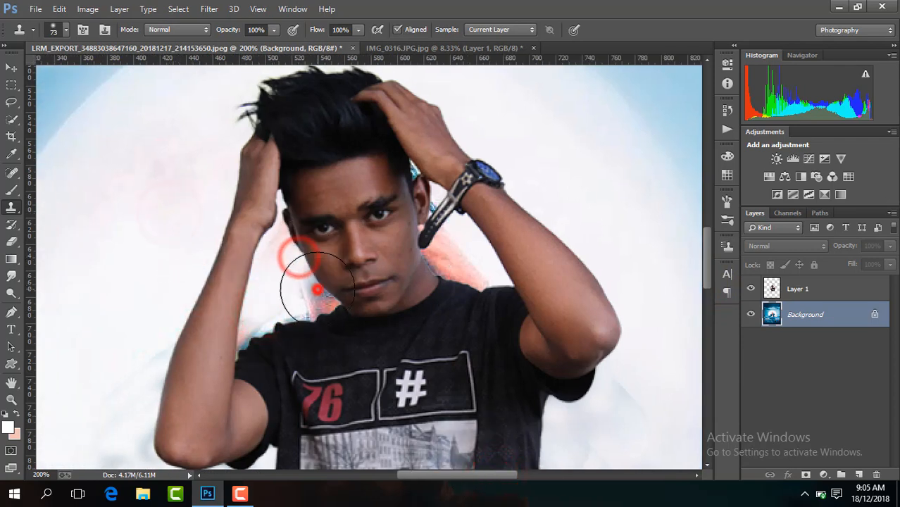
{"action": "left_click", "coordinate": [165, 189], "text": "alt"}
{"action": "left_click", "coordinate": [243, 335]}
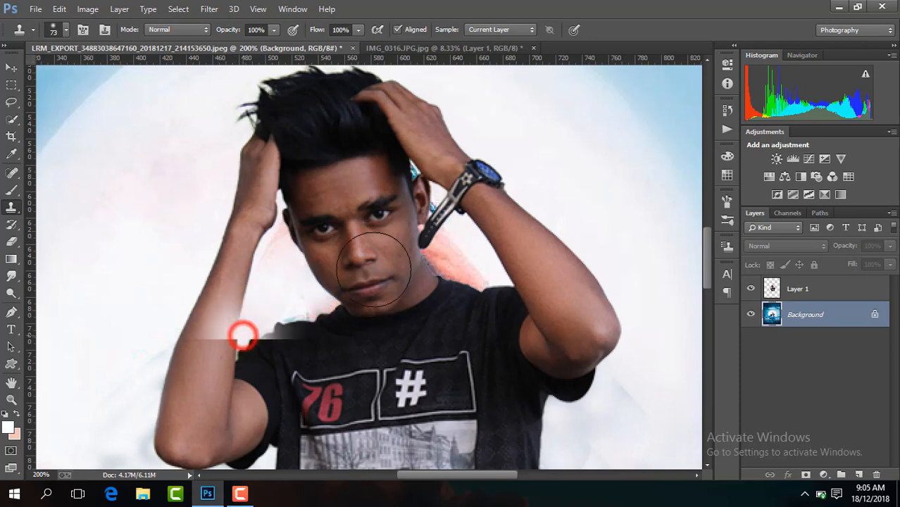
Step: Clone pale background over the original figure between the neck, ear, watch strap and right-hand shoulder
{"action": "left_click", "coordinate": [557, 169], "text": "alt"}
{"action": "left_click", "coordinate": [423, 246]}
{"action": "left_click", "coordinate": [461, 266]}
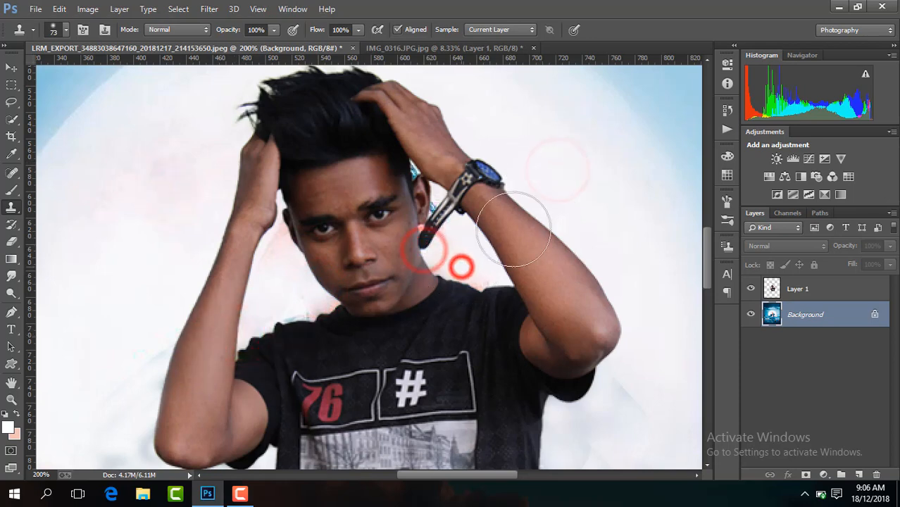
{"action": "left_click", "coordinate": [602, 181], "text": "alt"}
{"action": "left_click", "coordinate": [420, 181]}
{"action": "left_click", "coordinate": [421, 205]}
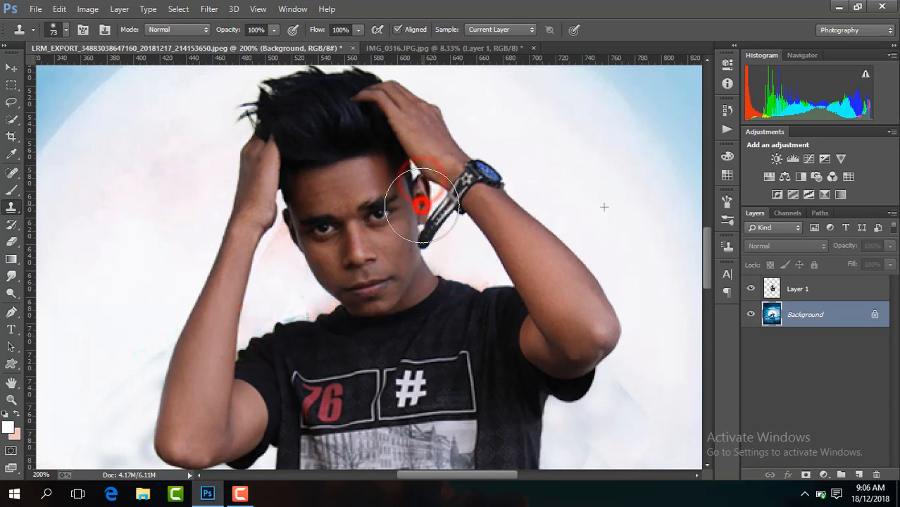
Step: Set the Eraser size to 36 px and erase the shirt's ragged bottom edge on Layer 1 down to the waves
{"action": "key", "text": "ctrl+minus"}
{"action": "key", "text": "ctrl+minus"}
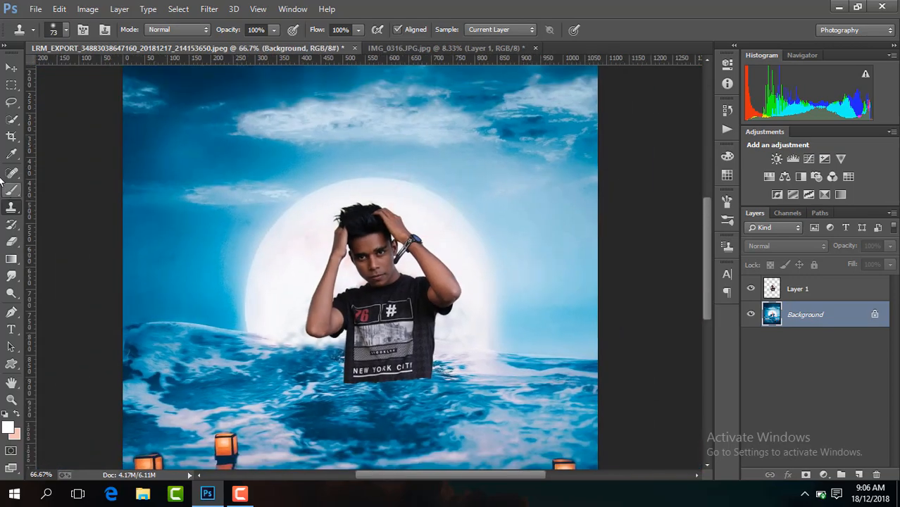
{"action": "left_click", "coordinate": [13, 243]}
{"action": "key", "text": "ctrl+plus"}
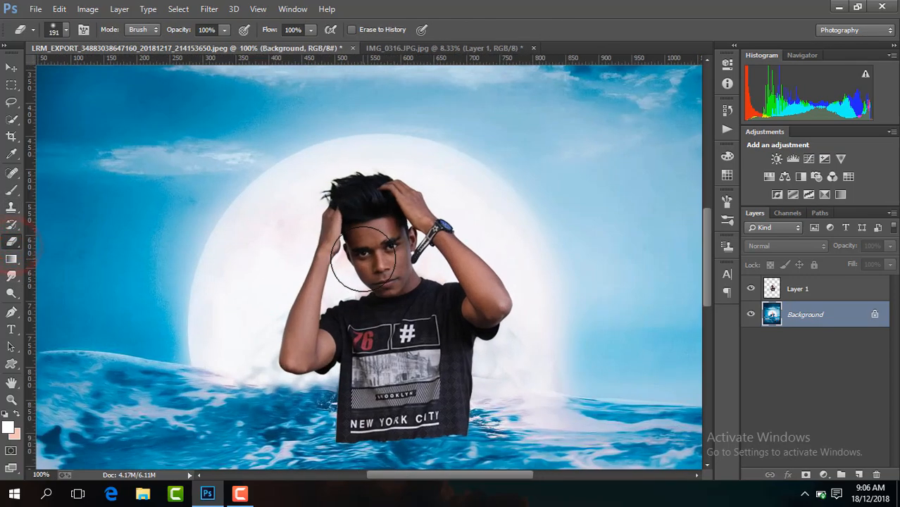
{"action": "key", "text": "ctrl+plus"}
{"action": "left_click_drag", "start_coordinate": [704, 240], "coordinate": [705, 282]}
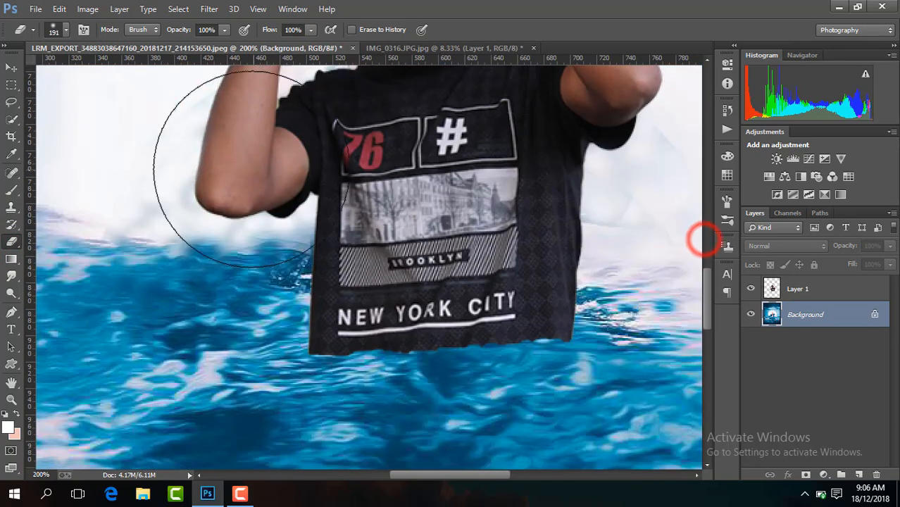
{"action": "left_click", "coordinate": [67, 34]}
{"action": "left_click", "coordinate": [85, 72]}
{"action": "left_click", "coordinate": [548, 351]}
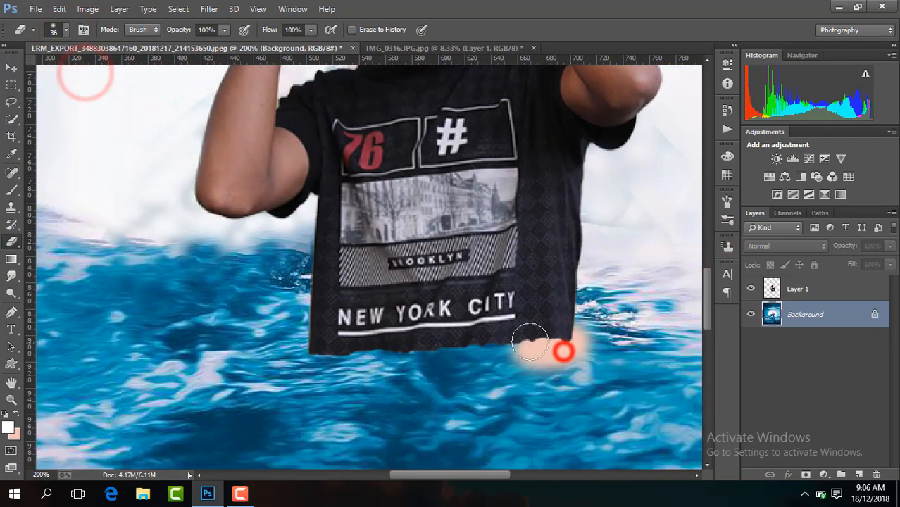
{"action": "left_click", "coordinate": [796, 289]}
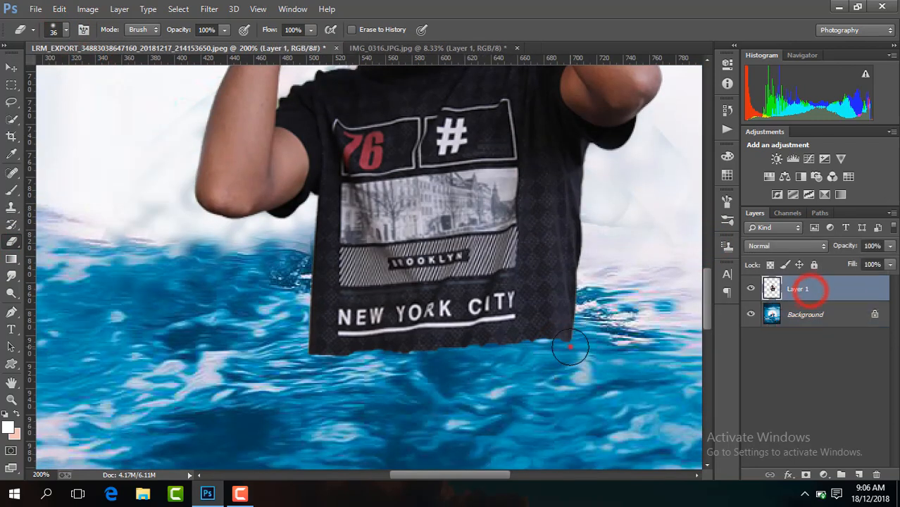
{"action": "mouse_move", "coordinate": [568, 345]}
{"action": "left_mouse_down"}
{"action": "mouse_move", "coordinate": [387, 347]}
{"action": "mouse_move", "coordinate": [391, 355]}
{"action": "mouse_move", "coordinate": [317, 339]}
{"action": "mouse_move", "coordinate": [364, 331]}
{"action": "mouse_move", "coordinate": [319, 320]}
{"action": "mouse_move", "coordinate": [576, 340]}
{"action": "left_mouse_up"}
Step: Reduce the Eraser size to 24 px and erase the shirt's lower part along the wave crest, below the BROOKLYN print
{"action": "left_click_drag", "start_coordinate": [413, 476], "coordinate": [446, 479]}
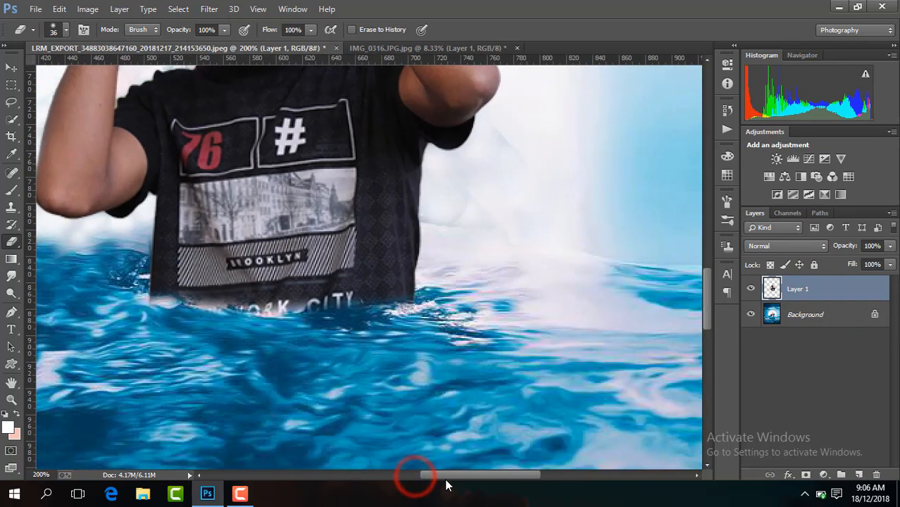
{"action": "key", "text": "ctrl+plus"}
{"action": "left_click", "coordinate": [67, 31]}
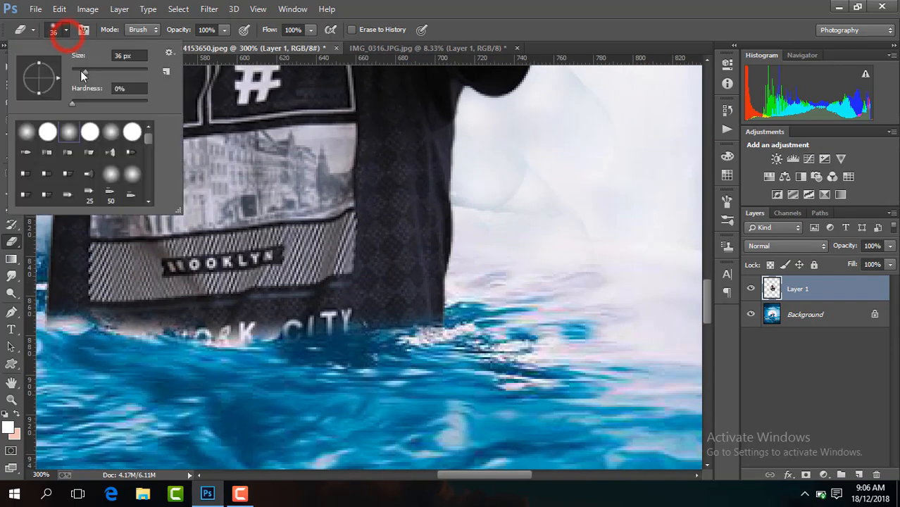
{"action": "mouse_move", "coordinate": [436, 319]}
{"action": "left_mouse_down"}
{"action": "mouse_move", "coordinate": [174, 343]}
{"action": "mouse_move", "coordinate": [67, 316]}
{"action": "mouse_move", "coordinate": [79, 319]}
{"action": "mouse_move", "coordinate": [69, 298]}
{"action": "mouse_move", "coordinate": [119, 299]}
{"action": "mouse_move", "coordinate": [55, 278]}
{"action": "mouse_move", "coordinate": [303, 317]}
{"action": "left_mouse_up"}
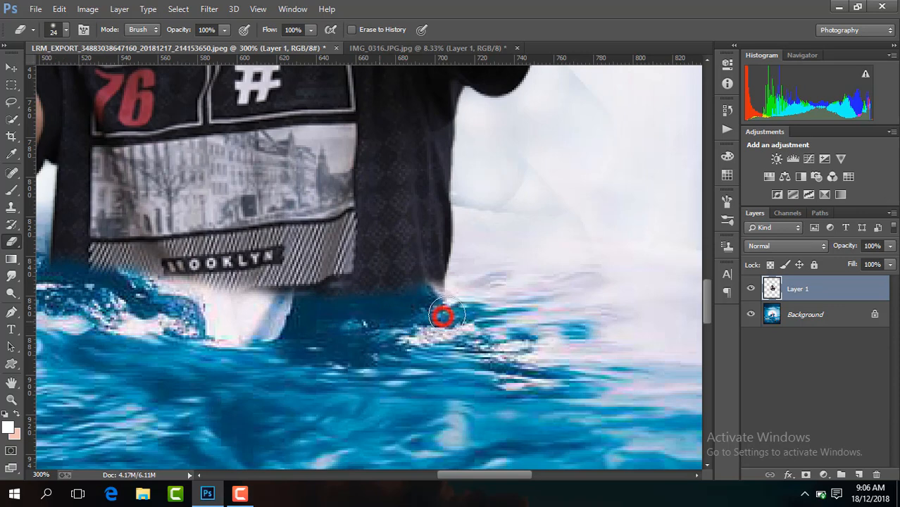
{"action": "mouse_move", "coordinate": [443, 316]}
{"action": "left_mouse_down"}
{"action": "mouse_move", "coordinate": [291, 310]}
{"action": "mouse_move", "coordinate": [316, 297]}
{"action": "mouse_move", "coordinate": [204, 300]}
{"action": "mouse_move", "coordinate": [271, 283]}
{"action": "mouse_move", "coordinate": [225, 277]}
{"action": "mouse_move", "coordinate": [259, 269]}
{"action": "mouse_move", "coordinate": [258, 256]}
{"action": "mouse_move", "coordinate": [333, 270]}
{"action": "mouse_move", "coordinate": [391, 247]}
{"action": "mouse_move", "coordinate": [437, 286]}
{"action": "mouse_move", "coordinate": [381, 320]}
{"action": "left_mouse_up"}
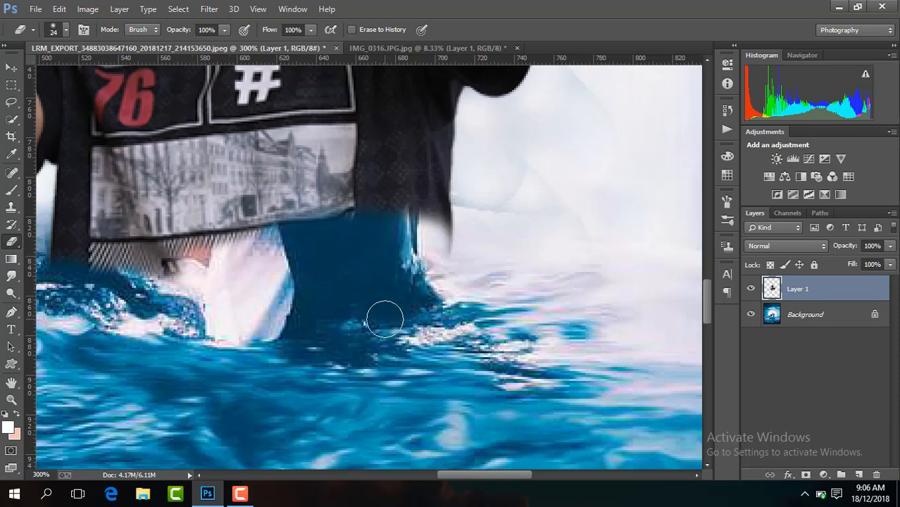
{"action": "key", "text": "ctrl+z"}
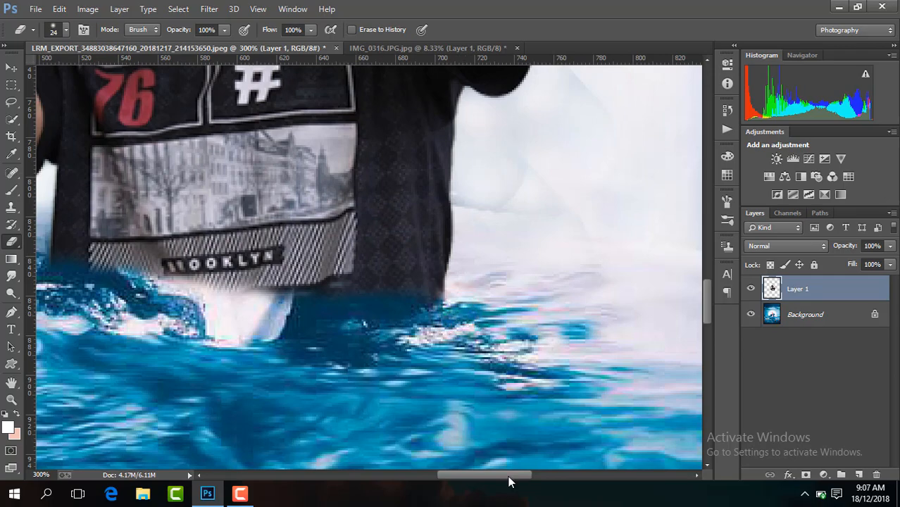
{"action": "left_click_drag", "start_coordinate": [507, 475], "coordinate": [482, 475]}
{"action": "left_click", "coordinate": [416, 311]}
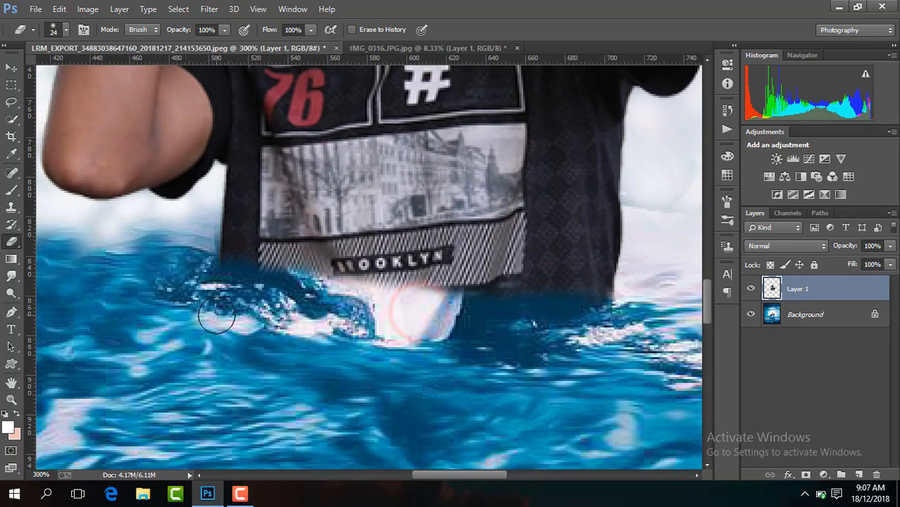
Step: Crop a narrow strip off the left side of the picture
{"action": "key", "text": "ctrl+minus"}
{"action": "key", "text": "ctrl+minus"}
{"action": "key", "text": "ctrl+minus"}
{"action": "key", "text": "ctrl+minus"}
{"action": "key", "text": "ctrl+minus"}
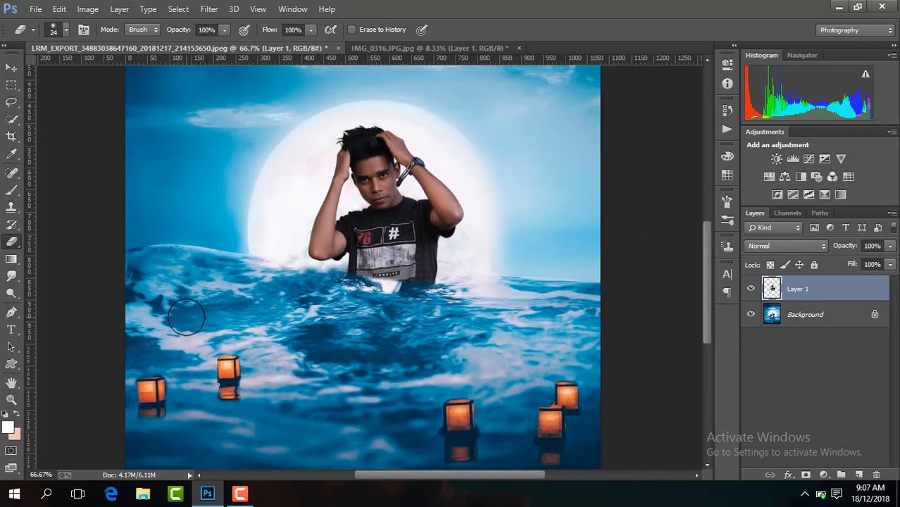
{"action": "key", "text": "ctrl+plus"}
{"action": "key", "text": "ctrl+minus"}
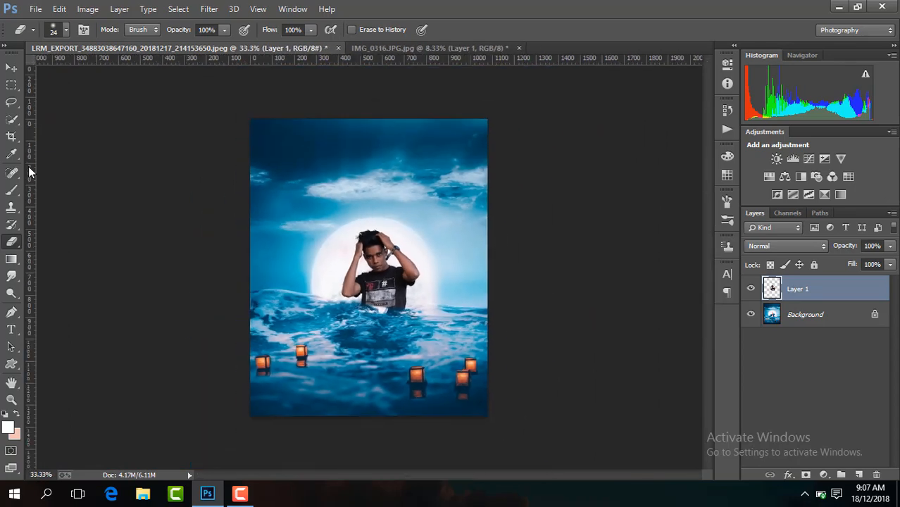
{"action": "left_click", "coordinate": [12, 137]}
{"action": "left_click_drag", "start_coordinate": [252, 269], "coordinate": [264, 273]}
{"action": "key", "text": "Return"}
Step: Examine how the man blends into the moon and the waves, both close up and in the whole picture
{"action": "key", "text": "ctrl+plus"}
{"action": "key", "text": "ctrl+plus"}
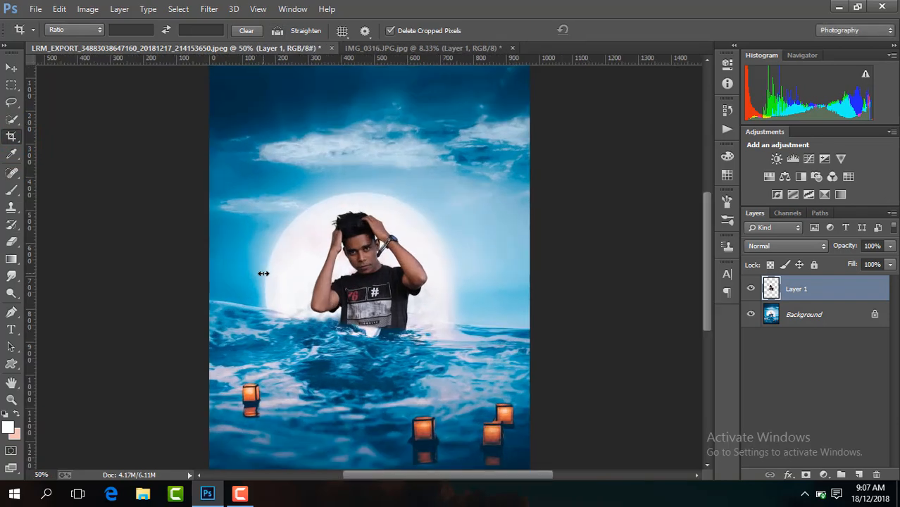
{"action": "key", "text": "ctrl+plus"}
{"action": "key", "text": "ctrl+plus"}
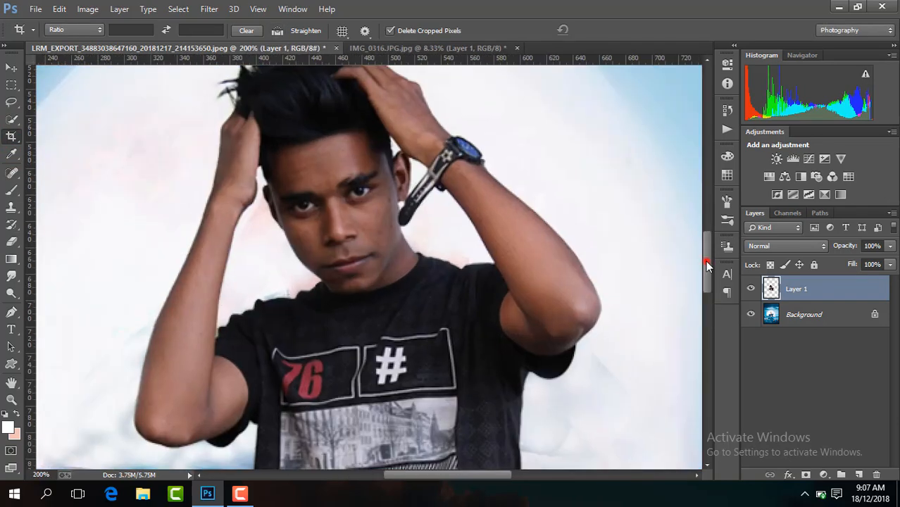
{"action": "left_click_drag", "start_coordinate": [707, 261], "coordinate": [705, 282]}
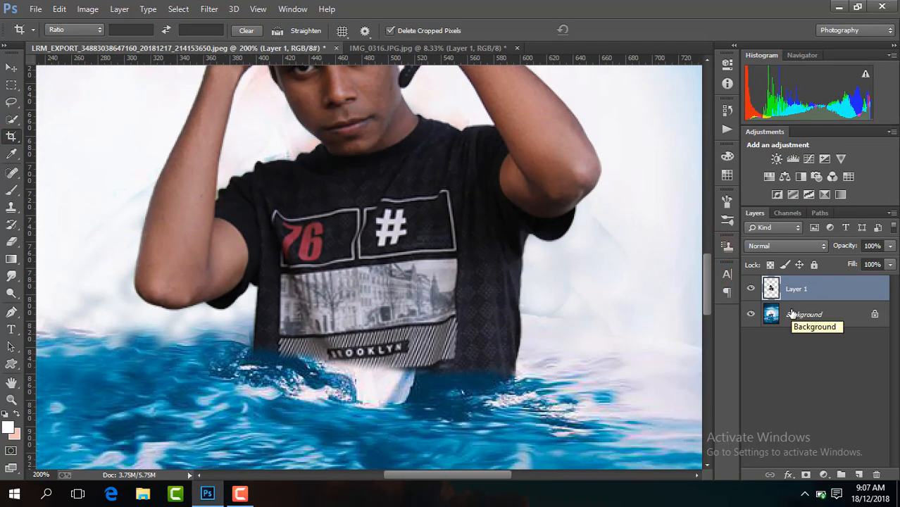
{"action": "key", "text": "ctrl+minus"}
{"action": "key", "text": "ctrl+minus"}
{"action": "key", "text": "ctrl+minus"}
{"action": "key", "text": "ctrl+minus"}
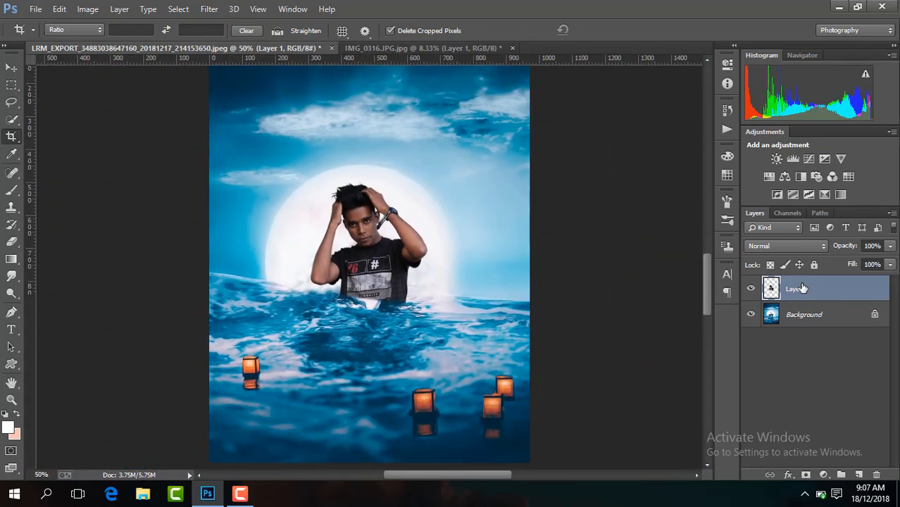
{"action": "key", "text": "ctrl+minus"}
{"action": "key", "text": "ctrl+plus"}
{"action": "key", "text": "ctrl+plus"}
{"action": "key", "text": "ctrl+plus"}
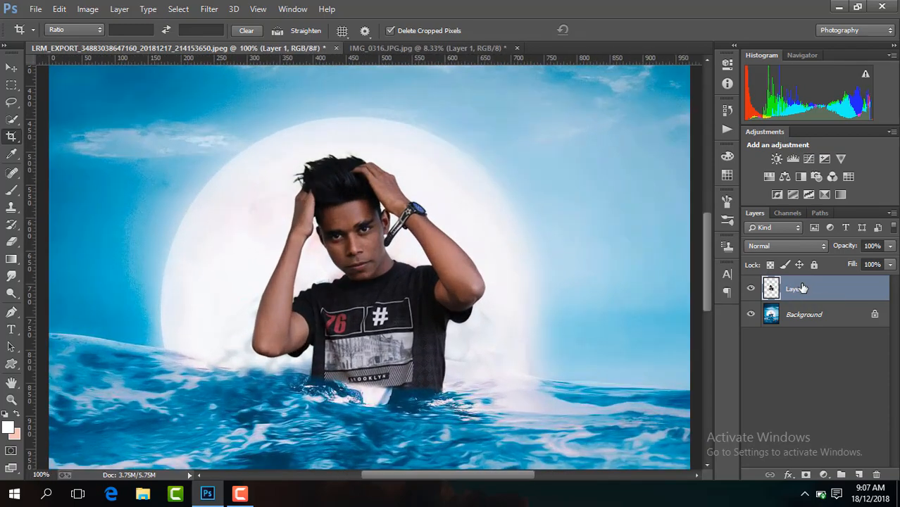
{"action": "key", "text": "ctrl+minus"}
{"action": "key", "text": "ctrl+minus"}
{"action": "key", "text": "ctrl+minus"}
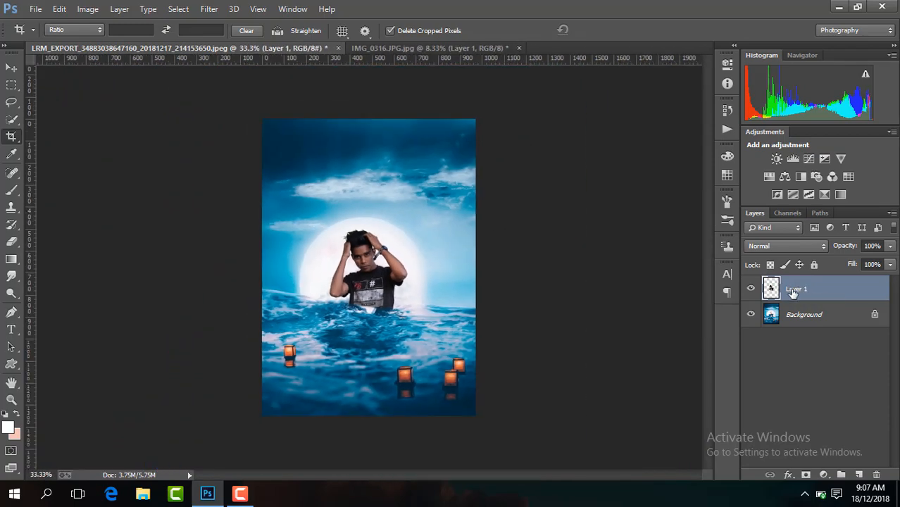
Step: Duplicate Layer 1 and open the Camera Raw Filter on the copy
{"action": "key", "text": "ctrl+j"}
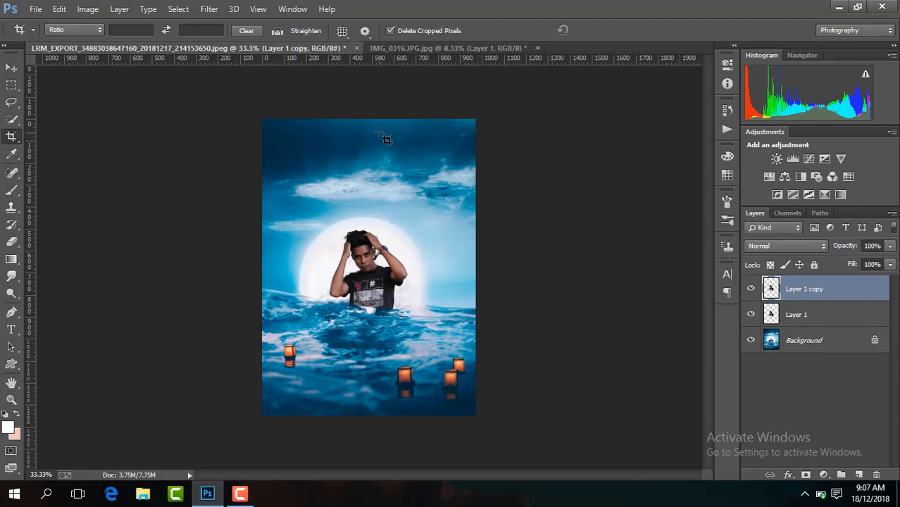
{"action": "left_click", "coordinate": [208, 8]}
{"action": "left_click", "coordinate": [264, 91]}
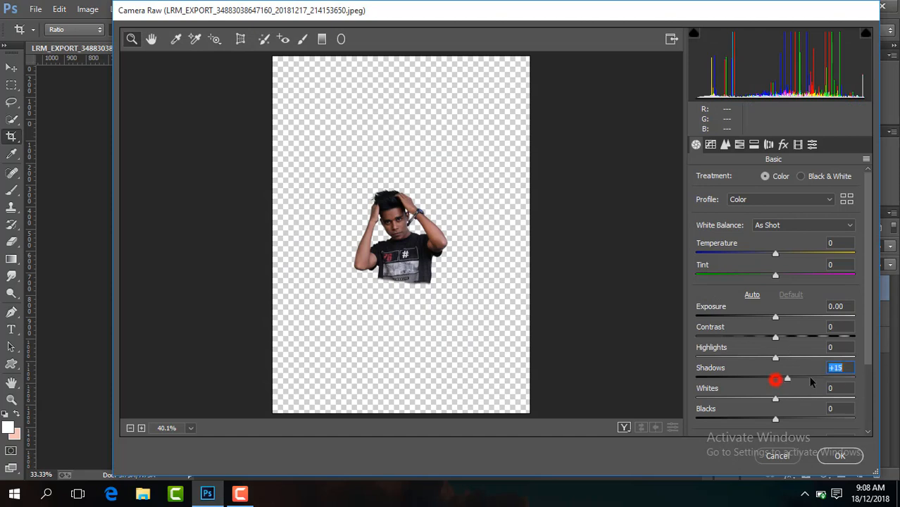
Step: Set Contrast to +25, Exposure to +0.20 and Shadows to +100 for the man
{"action": "left_click_drag", "start_coordinate": [811, 381], "coordinate": [838, 386]}
{"action": "mouse_move", "coordinate": [776, 339]}
{"action": "left_mouse_down"}
{"action": "mouse_move", "coordinate": [796, 341]}
{"action": "mouse_move", "coordinate": [781, 324]}
{"action": "left_mouse_up"}
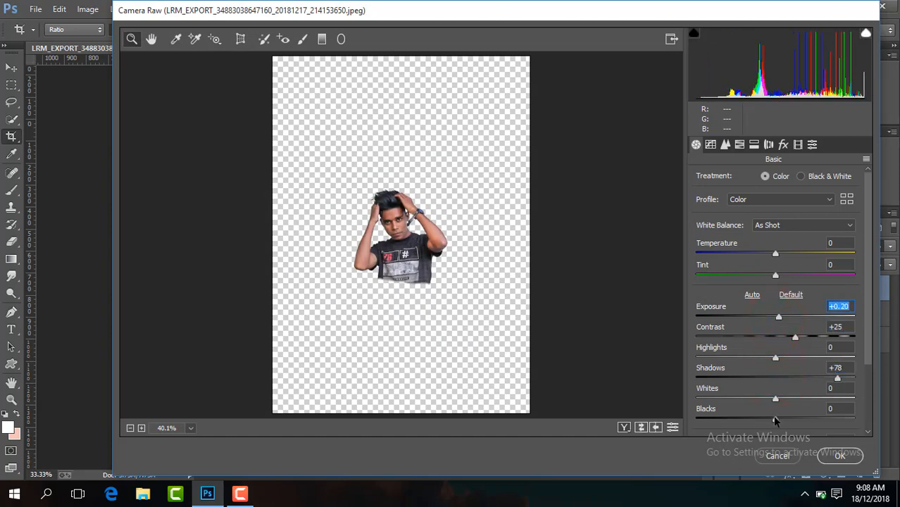
{"action": "left_click", "coordinate": [395, 235]}
{"action": "left_click", "coordinate": [395, 235]}
{"action": "left_click", "coordinate": [395, 236]}
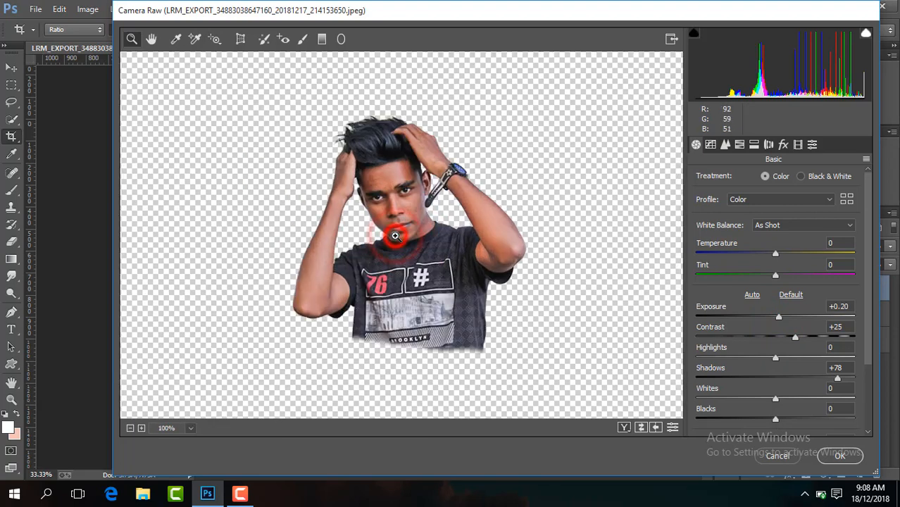
{"action": "left_click_drag", "start_coordinate": [845, 381], "coordinate": [854, 381]}
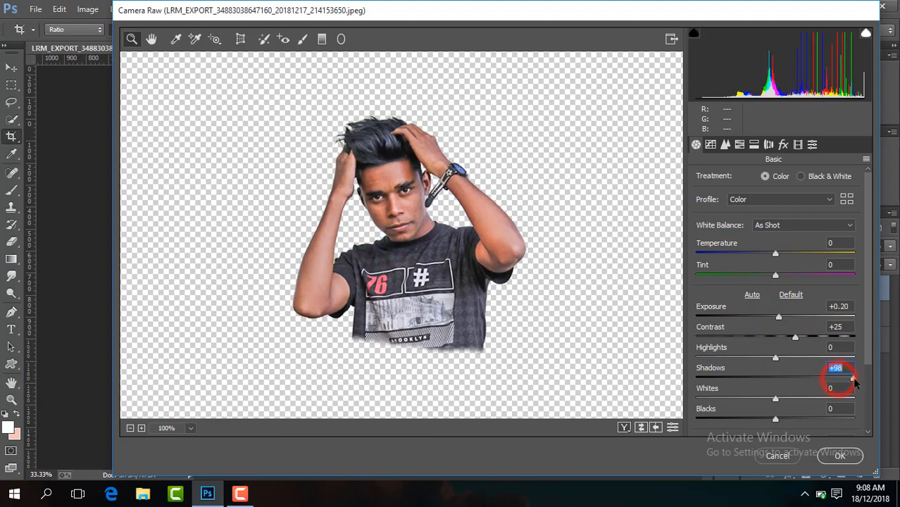
Step: Set Temperature to -9, Blacks to -14, Highlights to +13 and Exposure to +0.30
{"action": "left_click_drag", "start_coordinate": [776, 255], "coordinate": [767, 258]}
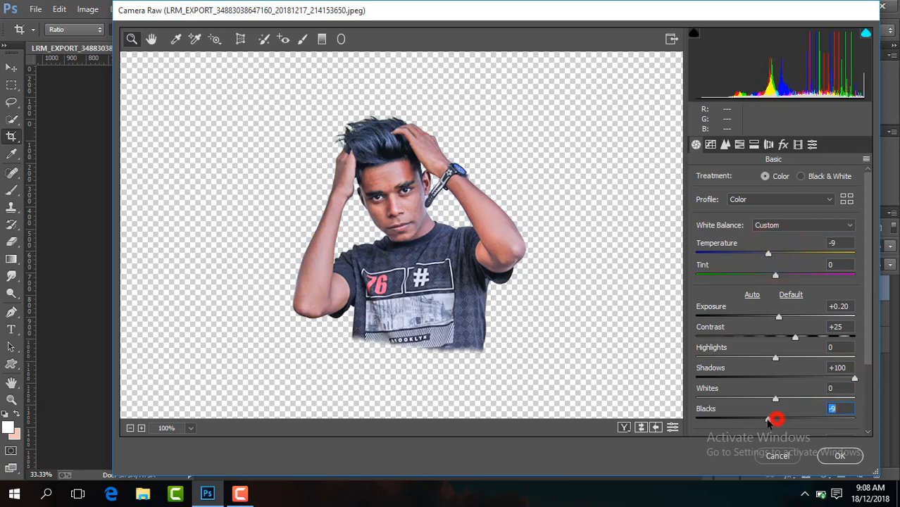
{"action": "left_click_drag", "start_coordinate": [776, 359], "coordinate": [787, 360]}
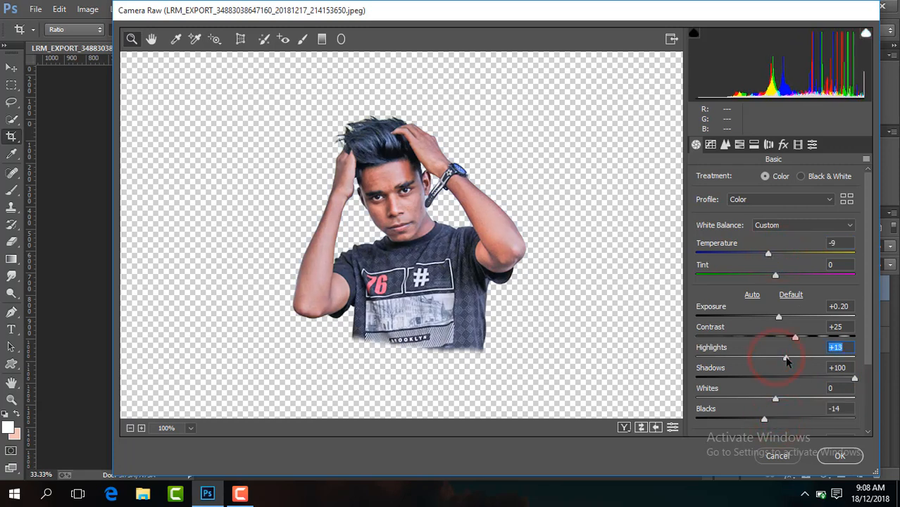
{"action": "left_click_drag", "start_coordinate": [780, 320], "coordinate": [781, 322]}
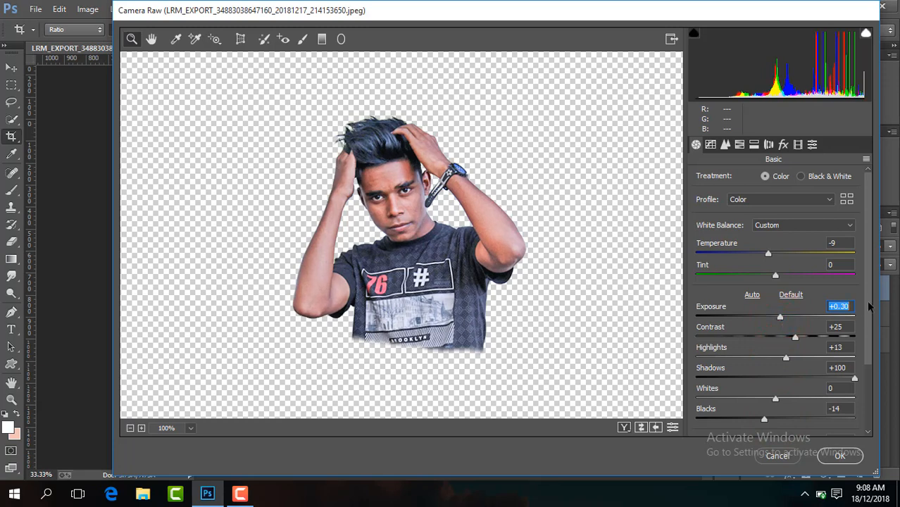
Step: Set Clarity to +18 and raise the Vibrance slightly
{"action": "left_click_drag", "start_coordinate": [869, 306], "coordinate": [814, 407]}
{"action": "left_click_drag", "start_coordinate": [775, 361], "coordinate": [793, 363]}
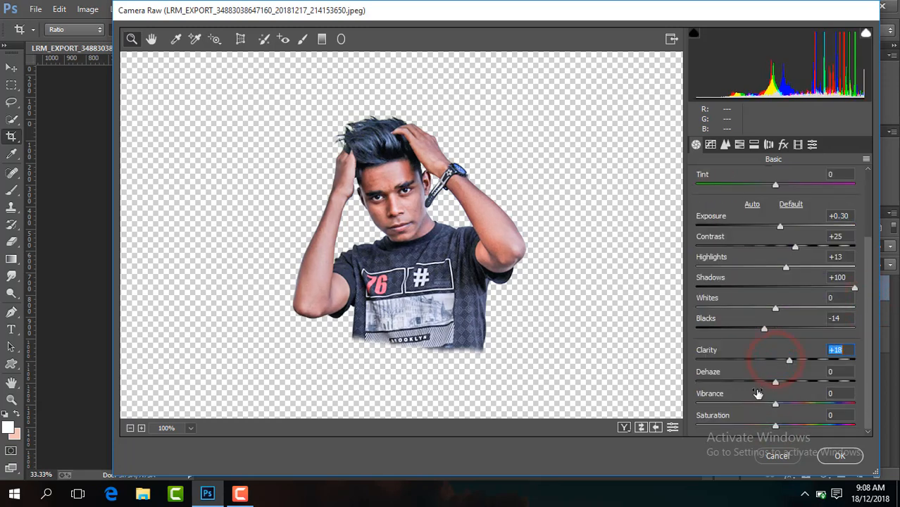
{"action": "left_click_drag", "start_coordinate": [776, 407], "coordinate": [791, 407]}
Step: Set the HSL saturation to Oranges -4, Yellows -100, Greens -100, Aquas +48 and Blues +38
{"action": "left_click", "coordinate": [739, 144]}
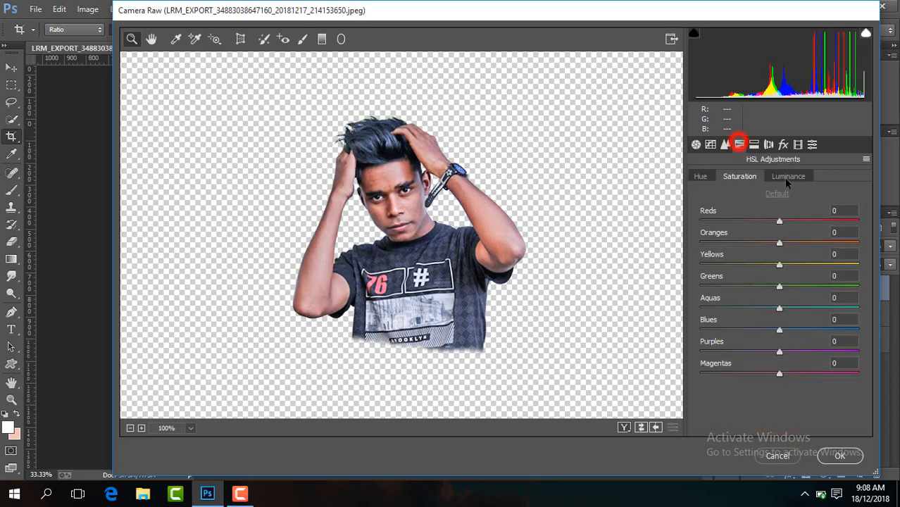
{"action": "left_click", "coordinate": [786, 179]}
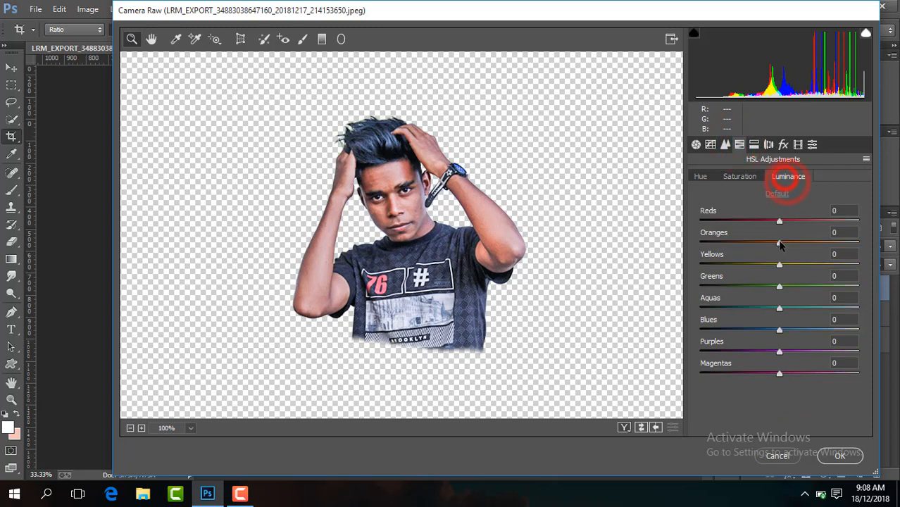
{"action": "left_click", "coordinate": [749, 177]}
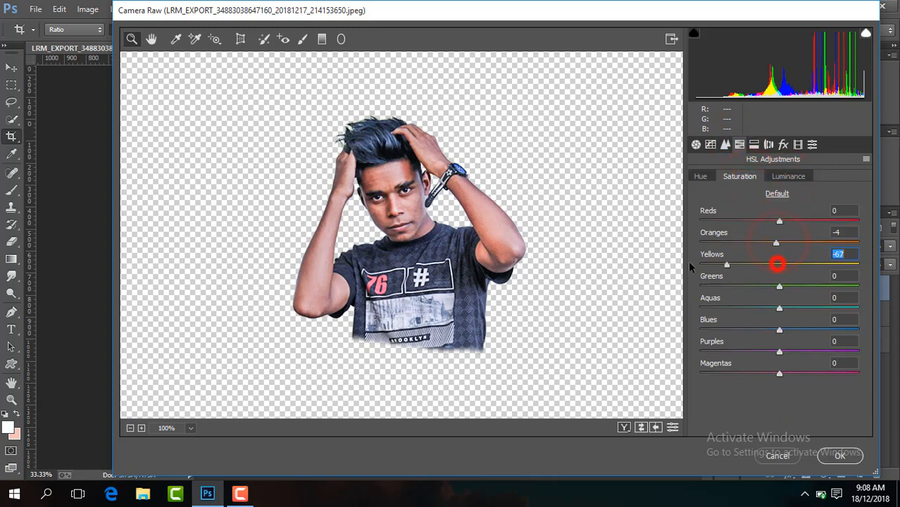
{"action": "left_click_drag", "start_coordinate": [690, 266], "coordinate": [680, 266]}
{"action": "left_click_drag", "start_coordinate": [779, 288], "coordinate": [700, 288]}
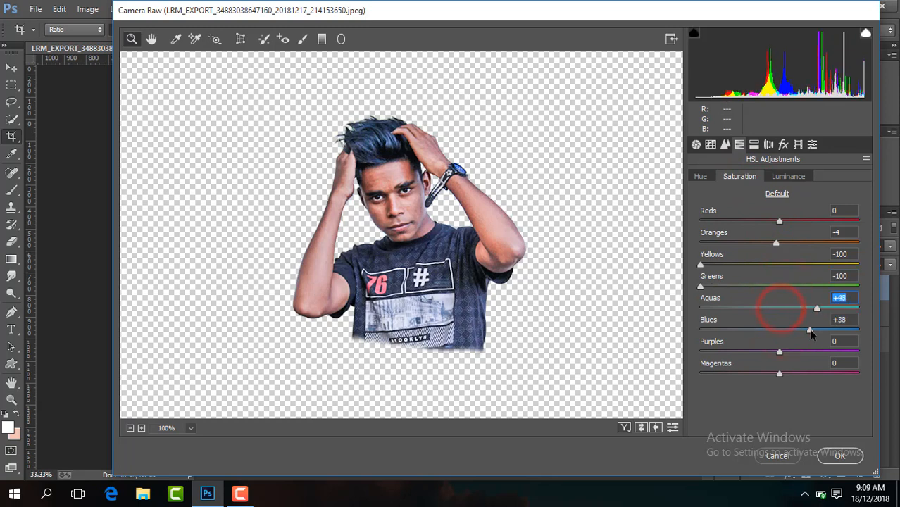
Step: Shift the Blues hue slightly negative, apply the Camera Raw grade and compare the man with Layer 1 copy hidden and shown
{"action": "left_click", "coordinate": [701, 177]}
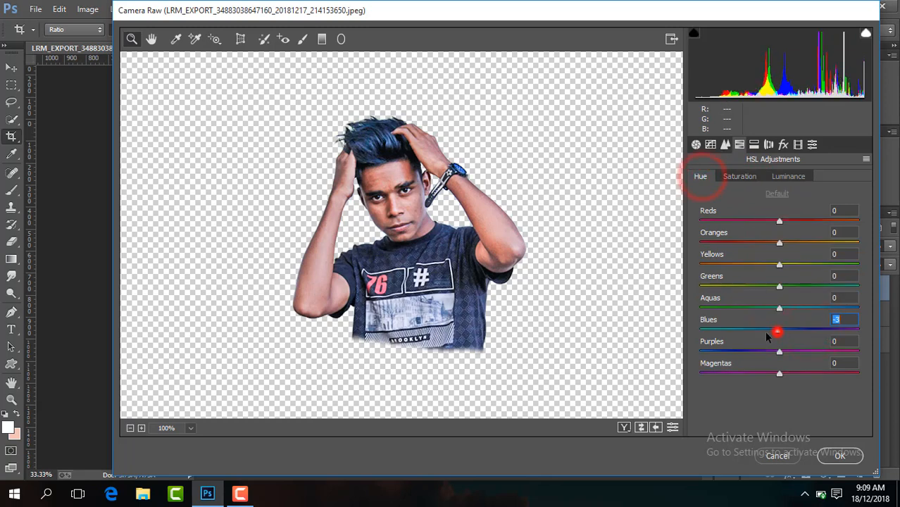
{"action": "left_click", "coordinate": [839, 455]}
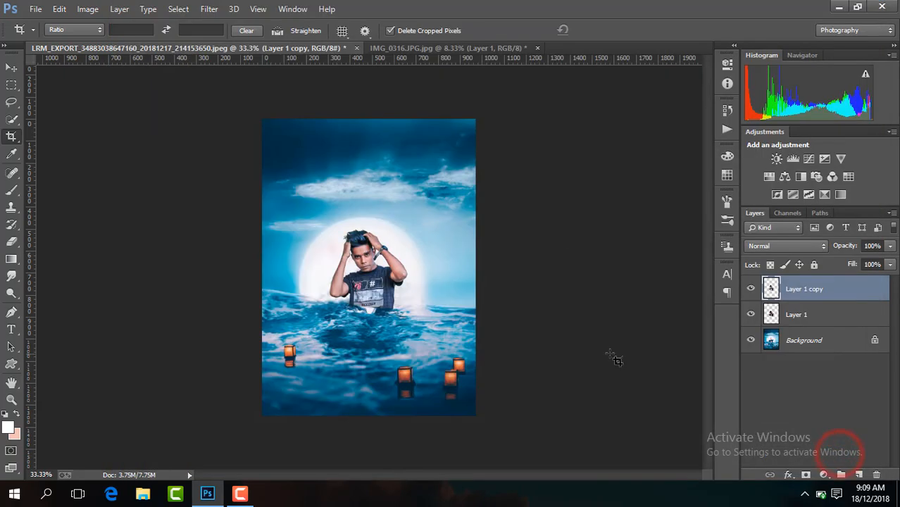
{"action": "left_click", "coordinate": [752, 288]}
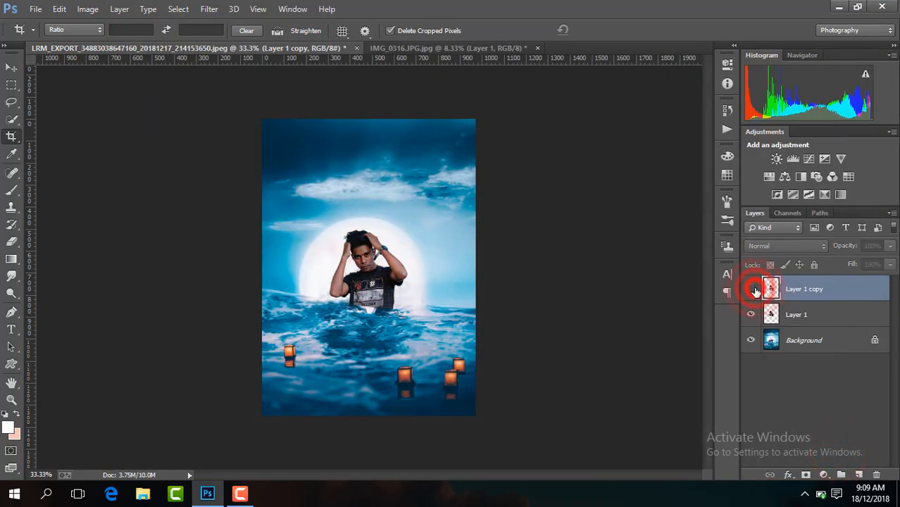
{"action": "left_click", "coordinate": [752, 288]}
{"action": "left_click", "coordinate": [752, 288]}
{"action": "left_click", "coordinate": [752, 288]}
Step: Choose the Mixer Brush tool and set its size to 20 px for retouching the man's face
{"action": "key", "text": "ctrl+plus"}
{"action": "key", "text": "ctrl+plus"}
{"action": "key", "text": "ctrl+plus"}
{"action": "key", "text": "ctrl+plus"}
{"action": "key", "text": "ctrl+plus"}
{"action": "key", "text": "ctrl+plus"}
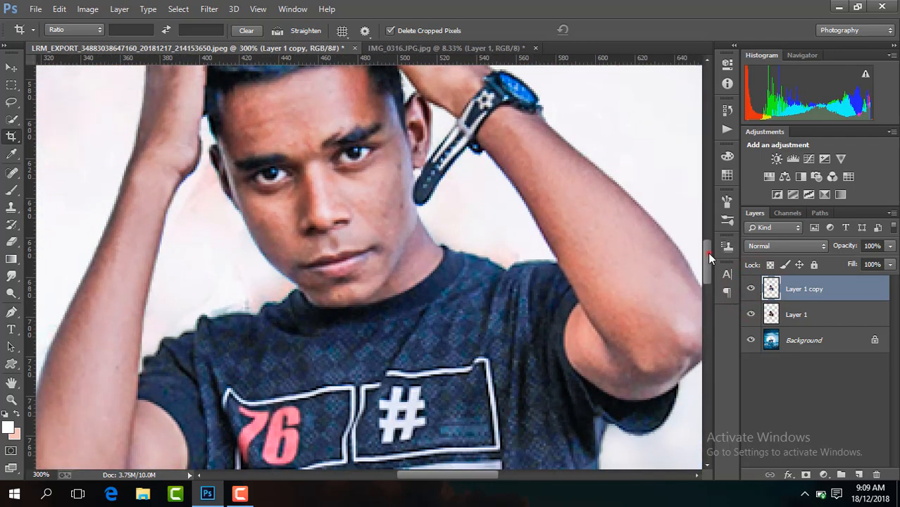
{"action": "left_click_drag", "start_coordinate": [708, 257], "coordinate": [706, 243]}
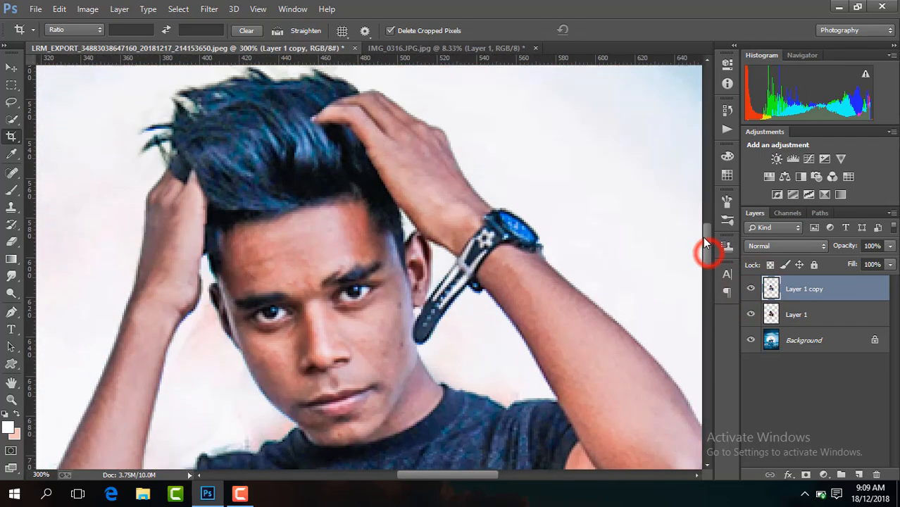
{"action": "left_click", "coordinate": [11, 189]}
{"action": "right_click", "coordinate": [11, 189]}
{"action": "left_click", "coordinate": [70, 224]}
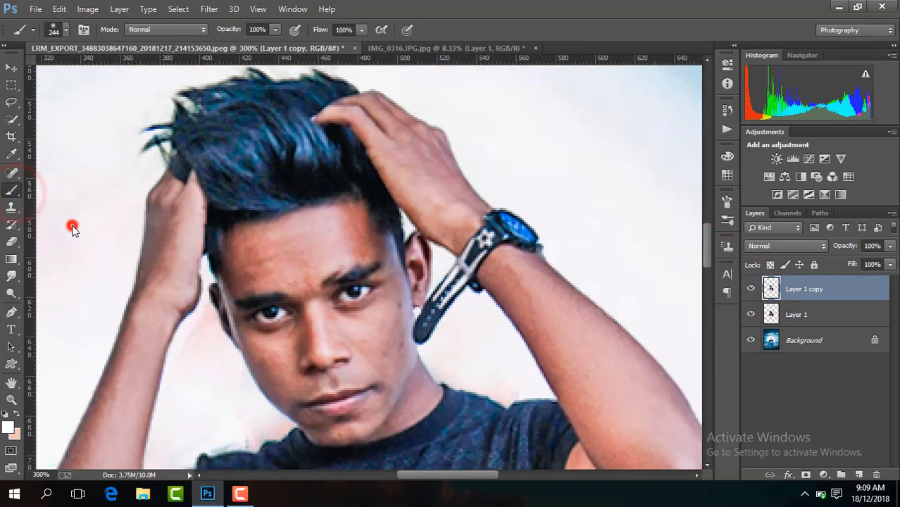
{"action": "left_click", "coordinate": [56, 30]}
{"action": "left_click_drag", "start_coordinate": [106, 70], "coordinate": [95, 70]}
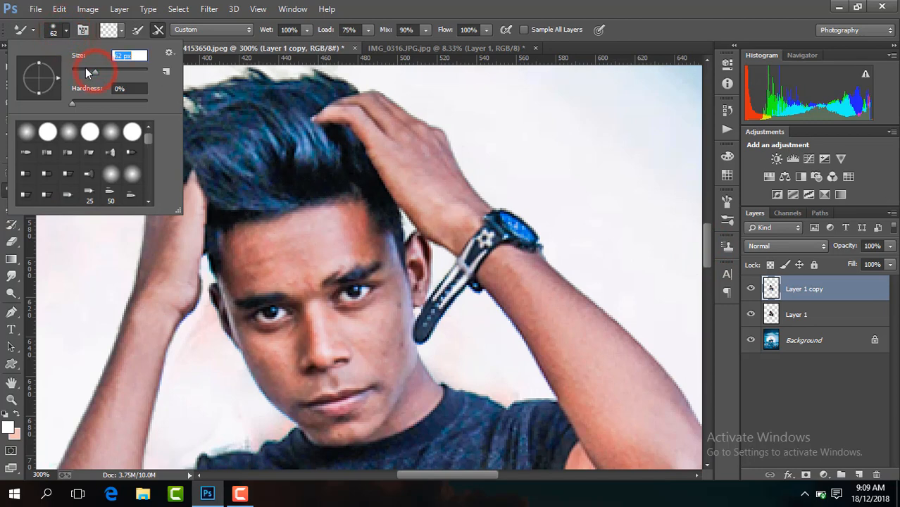
Step: Smooth the skin of the man's forehead with the Mixer Brush on Layer 1 copy
{"action": "left_click", "coordinate": [307, 255]}
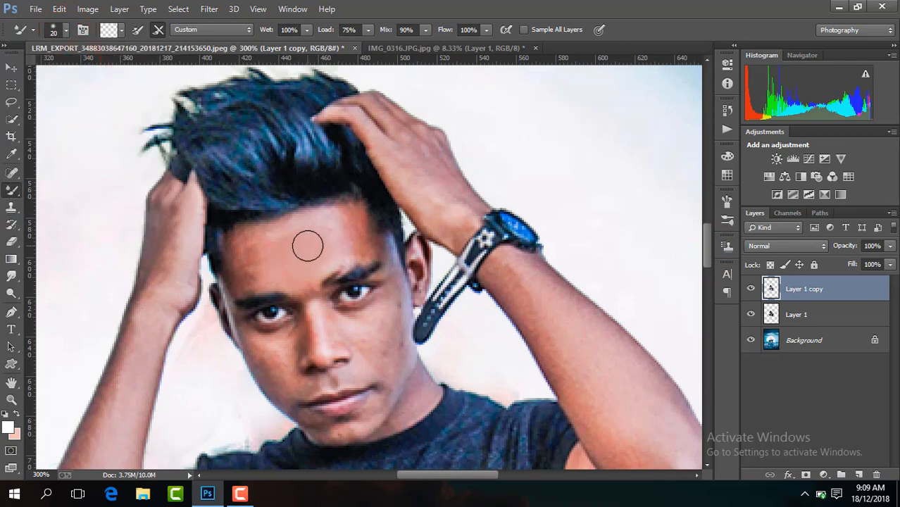
{"action": "left_click", "coordinate": [294, 252]}
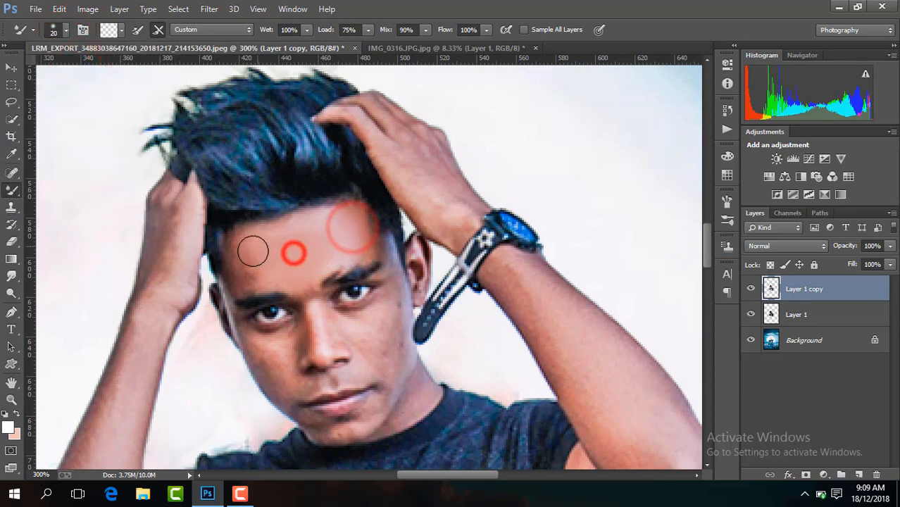
{"action": "left_click", "coordinate": [267, 267]}
{"action": "left_click", "coordinate": [326, 243]}
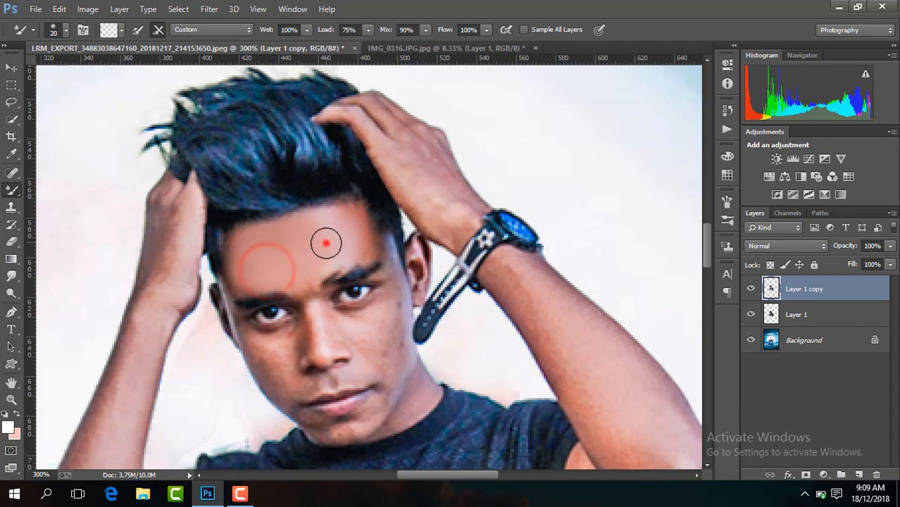
{"action": "left_click", "coordinate": [343, 249]}
{"action": "left_click", "coordinate": [295, 255]}
Step: Reduce the Mixer Brush to 6 px and smooth the forehead's edges along the eyebrows and hairline
{"action": "key", "text": "ctrl+plus"}
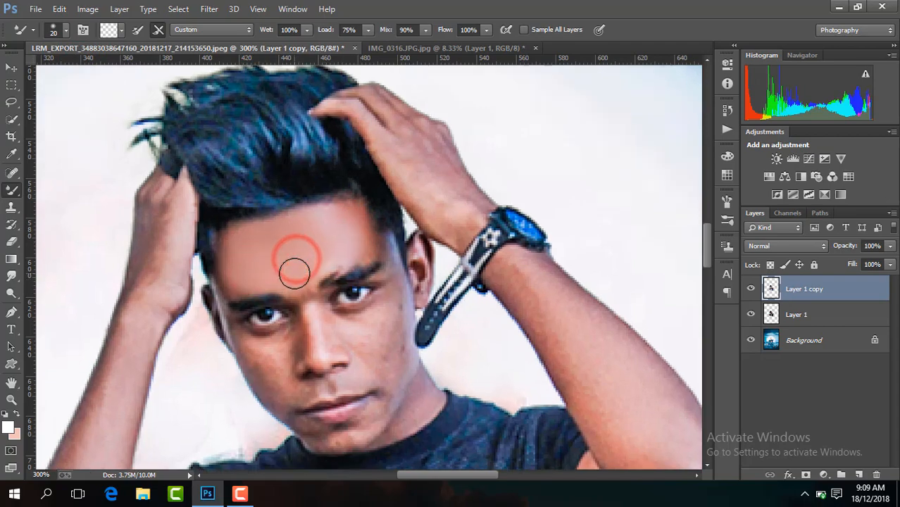
{"action": "left_click", "coordinate": [66, 30]}
{"action": "left_click", "coordinate": [74, 69]}
{"action": "left_click", "coordinate": [196, 273]}
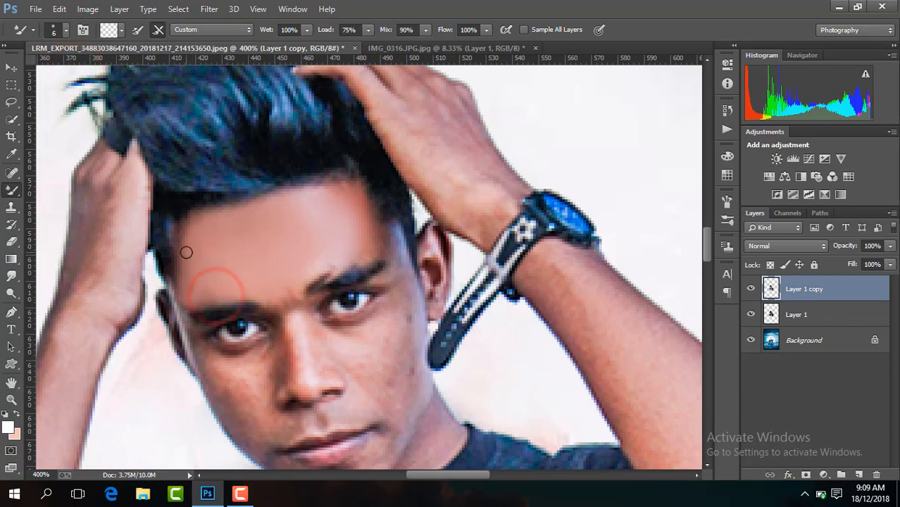
{"action": "key", "text": "ctrl+minus"}
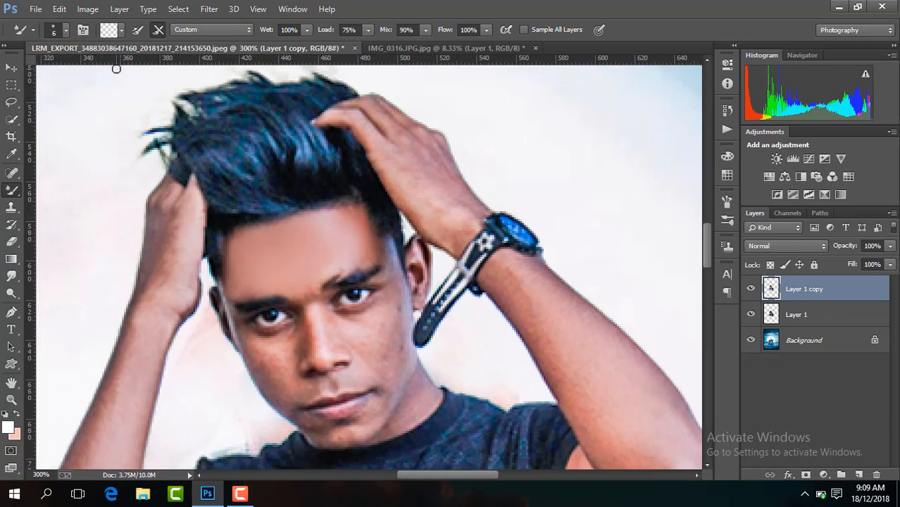
Step: Set the Mixer Brush size to 20 px and smooth the skin on both cheeks
{"action": "left_click", "coordinate": [66, 30]}
{"action": "left_click", "coordinate": [80, 70]}
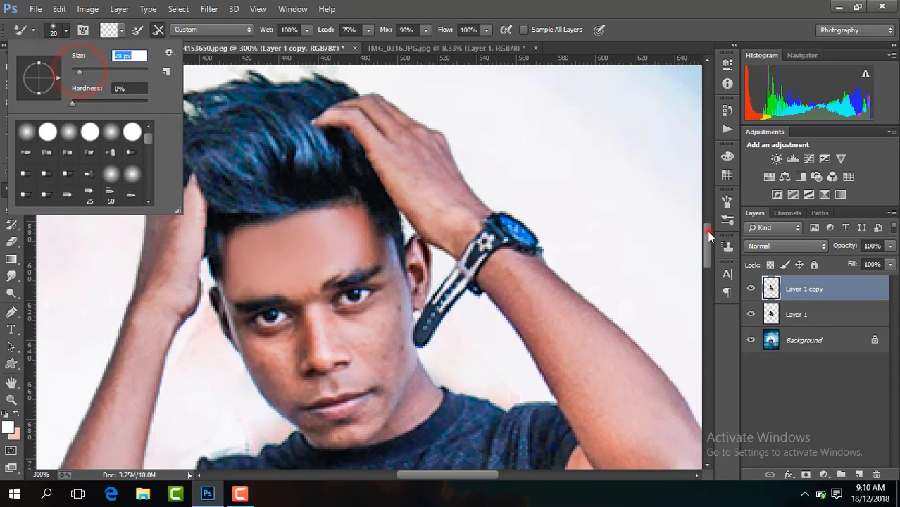
{"action": "left_click_drag", "start_coordinate": [707, 231], "coordinate": [707, 242]}
{"action": "left_click", "coordinate": [281, 259]}
{"action": "mouse_move", "coordinate": [280, 260]}
{"action": "left_mouse_down"}
{"action": "mouse_move", "coordinate": [260, 244]}
{"action": "mouse_move", "coordinate": [280, 273]}
{"action": "left_mouse_up"}
{"action": "mouse_move", "coordinate": [364, 243]}
{"action": "left_mouse_down"}
{"action": "mouse_move", "coordinate": [388, 223]}
{"action": "mouse_move", "coordinate": [390, 260]}
{"action": "mouse_move", "coordinate": [372, 223]}
{"action": "mouse_move", "coordinate": [386, 255]}
{"action": "mouse_move", "coordinate": [373, 250]}
{"action": "mouse_move", "coordinate": [370, 238]}
{"action": "mouse_move", "coordinate": [397, 284]}
{"action": "left_mouse_up"}
Step: Smooth the skin of the arm with the watch, from the wrist down to the elbow and upper arm
{"action": "mouse_move", "coordinate": [555, 238]}
{"action": "left_mouse_down"}
{"action": "mouse_move", "coordinate": [542, 215]}
{"action": "mouse_move", "coordinate": [506, 177]}
{"action": "left_mouse_up"}
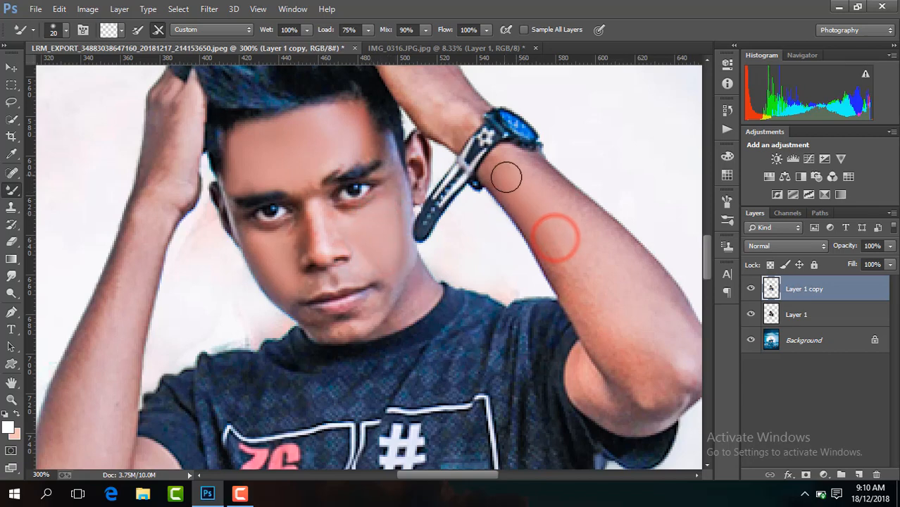
{"action": "left_click_drag", "start_coordinate": [551, 202], "coordinate": [526, 193]}
{"action": "mouse_move", "coordinate": [589, 260]}
{"action": "left_mouse_down"}
{"action": "mouse_move", "coordinate": [559, 199]}
{"action": "mouse_move", "coordinate": [533, 177]}
{"action": "left_mouse_up"}
{"action": "left_click_drag", "start_coordinate": [586, 282], "coordinate": [619, 374]}
{"action": "left_click_drag", "start_coordinate": [654, 322], "coordinate": [597, 230]}
{"action": "mouse_move", "coordinate": [603, 338]}
{"action": "left_mouse_down"}
{"action": "mouse_move", "coordinate": [682, 382]}
{"action": "mouse_move", "coordinate": [597, 392]}
{"action": "mouse_move", "coordinate": [619, 402]}
{"action": "mouse_move", "coordinate": [621, 415]}
{"action": "mouse_move", "coordinate": [651, 409]}
{"action": "left_mouse_up"}
{"action": "left_click_drag", "start_coordinate": [676, 400], "coordinate": [599, 391]}
{"action": "left_click_drag", "start_coordinate": [593, 390], "coordinate": [583, 365]}
{"action": "left_click_drag", "start_coordinate": [608, 414], "coordinate": [617, 424]}
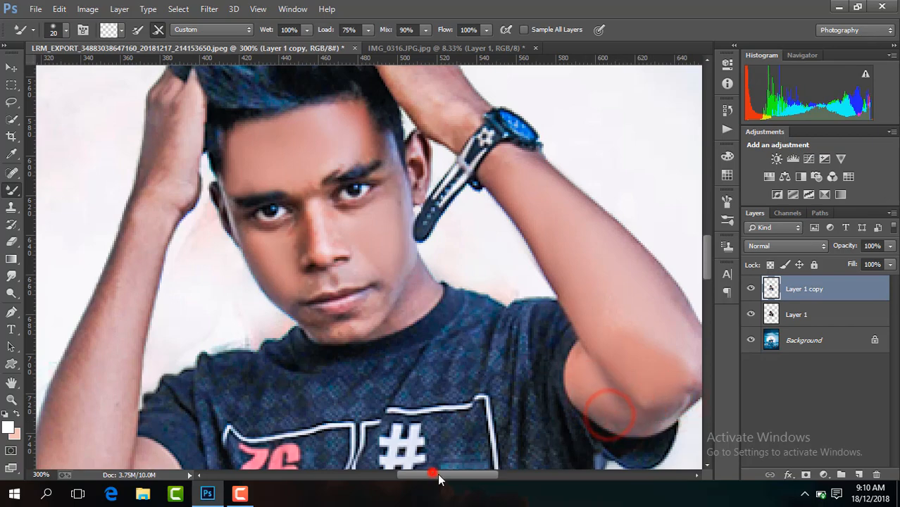
Step: Blend the remaining rough skin along the watch arm between the elbow and the wrist
{"action": "left_click_drag", "start_coordinate": [437, 474], "coordinate": [462, 475]}
{"action": "mouse_move", "coordinate": [539, 353]}
{"action": "left_mouse_down"}
{"action": "mouse_move", "coordinate": [539, 368]}
{"action": "mouse_move", "coordinate": [527, 315]}
{"action": "left_mouse_up"}
{"action": "left_click_drag", "start_coordinate": [487, 264], "coordinate": [450, 232]}
{"action": "mouse_move", "coordinate": [430, 219]}
{"action": "left_mouse_down"}
{"action": "mouse_move", "coordinate": [360, 164]}
{"action": "mouse_move", "coordinate": [408, 326]}
{"action": "left_mouse_up"}
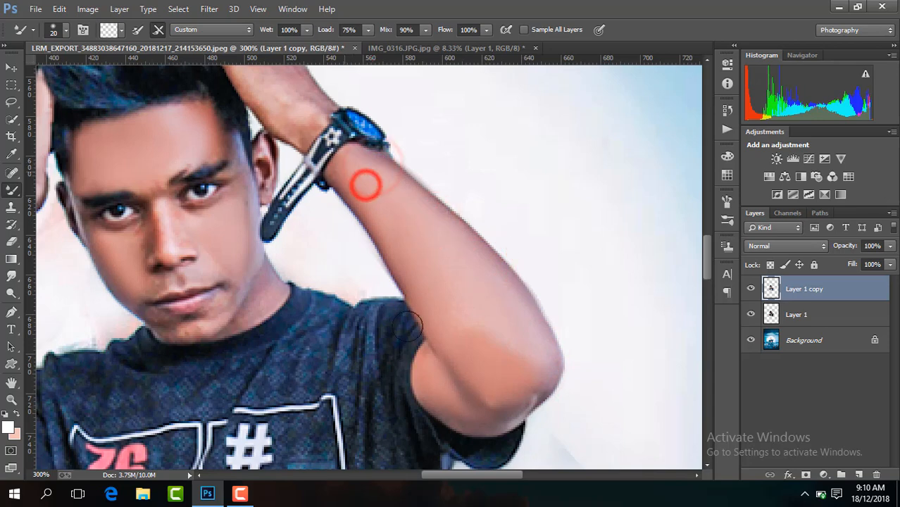
{"action": "left_click_drag", "start_coordinate": [516, 475], "coordinate": [491, 476]}
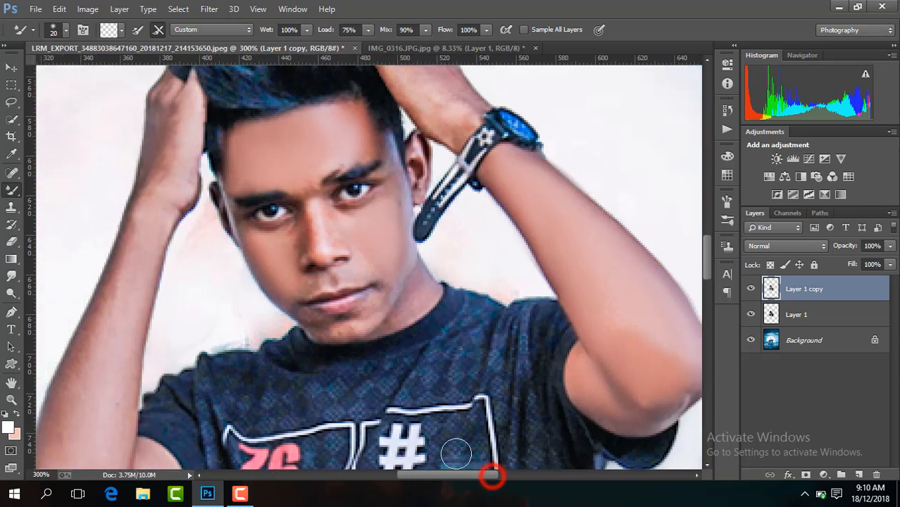
Step: Set the Mixer Brush size to 10 px and smooth the nose, the chin, the area around the mouth and the neck
{"action": "left_click", "coordinate": [65, 31]}
{"action": "left_click", "coordinate": [319, 242]}
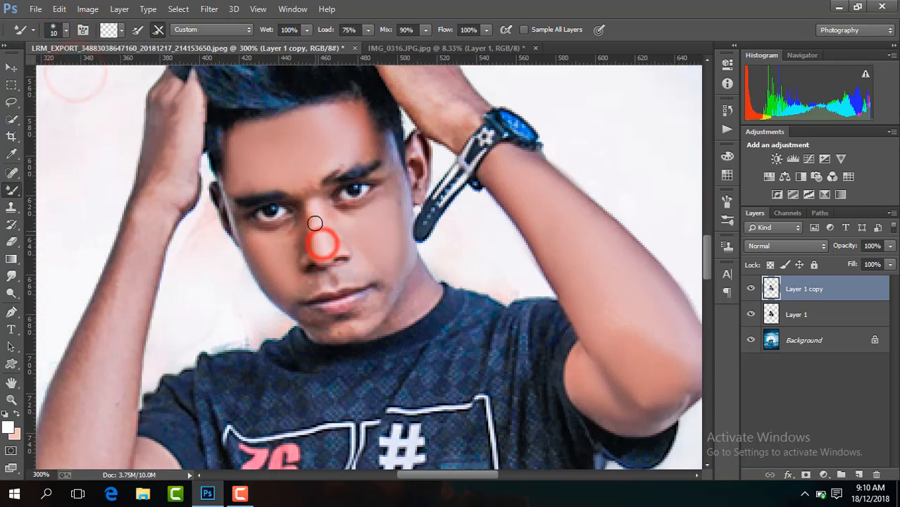
{"action": "mouse_move", "coordinate": [335, 225]}
{"action": "left_mouse_down"}
{"action": "mouse_move", "coordinate": [302, 243]}
{"action": "mouse_move", "coordinate": [309, 212]}
{"action": "mouse_move", "coordinate": [281, 247]}
{"action": "mouse_move", "coordinate": [286, 235]}
{"action": "mouse_move", "coordinate": [303, 254]}
{"action": "mouse_move", "coordinate": [320, 225]}
{"action": "left_mouse_up"}
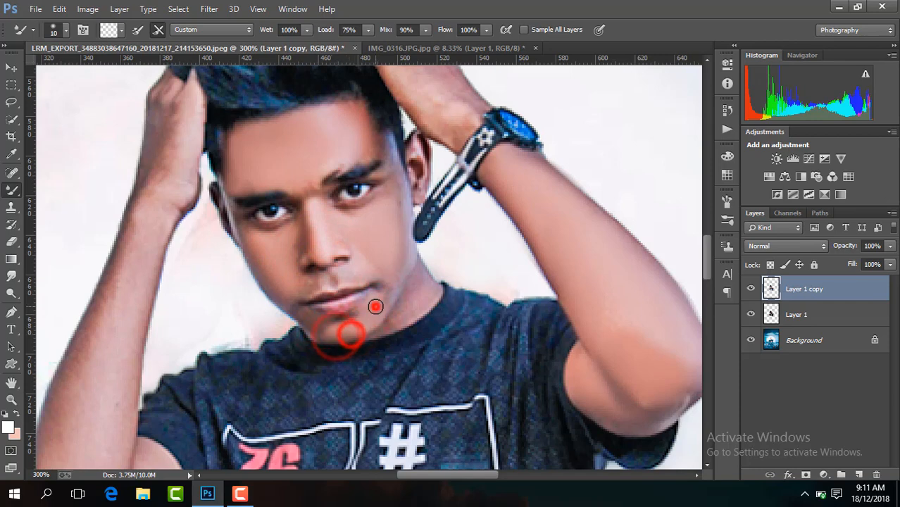
{"action": "mouse_move", "coordinate": [376, 306]}
{"action": "left_mouse_down"}
{"action": "mouse_move", "coordinate": [390, 290]}
{"action": "mouse_move", "coordinate": [427, 296]}
{"action": "left_mouse_up"}
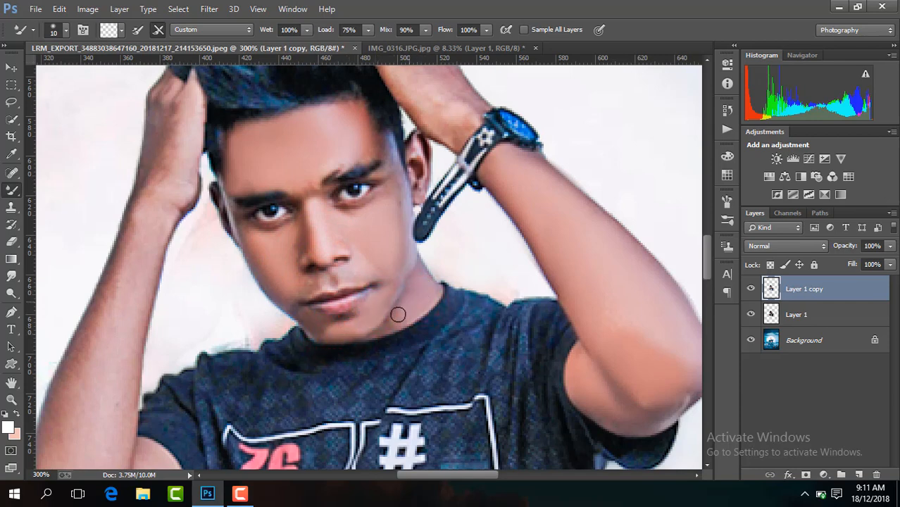
{"action": "key", "text": "ctrl+minus"}
{"action": "key", "text": "ctrl+minus"}
{"action": "key", "text": "ctrl+minus"}
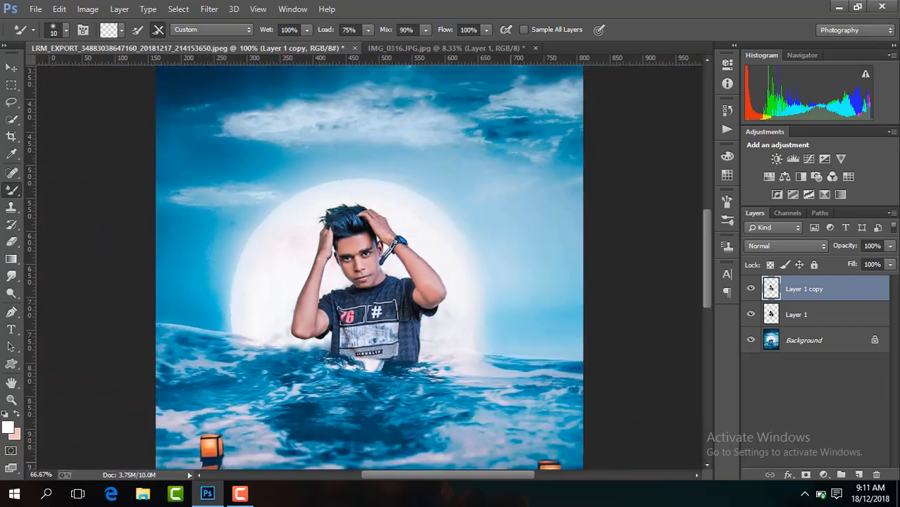
Step: Enlarge the Mixer Brush to 31 px and smooth the hand and forearm of the arm without the watch
{"action": "key", "text": "ctrl+plus"}
{"action": "key", "text": "ctrl+plus"}
{"action": "left_click", "coordinate": [66, 31]}
{"action": "left_click", "coordinate": [83, 68]}
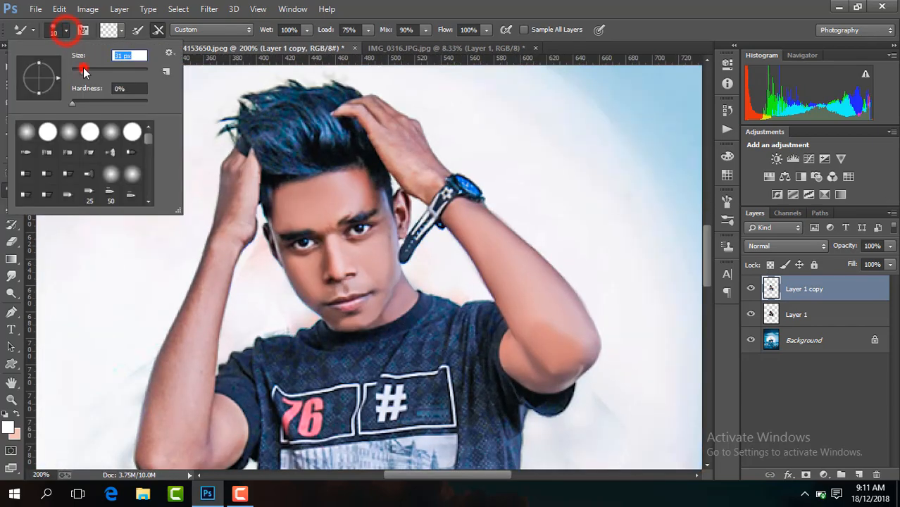
{"action": "left_click", "coordinate": [235, 205]}
{"action": "left_click", "coordinate": [223, 258]}
{"action": "left_click", "coordinate": [203, 312]}
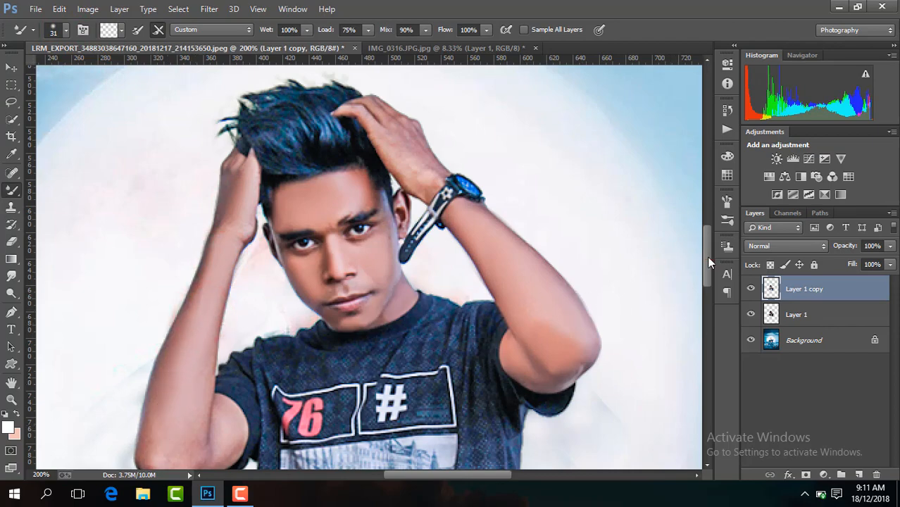
Step: Smooth the elbows and upper-arm skin on both arms, and lower the opacity of Layer 1 copy to 86%
{"action": "left_click_drag", "start_coordinate": [707, 261], "coordinate": [706, 270]}
{"action": "left_click", "coordinate": [552, 241]}
{"action": "left_click", "coordinate": [559, 267]}
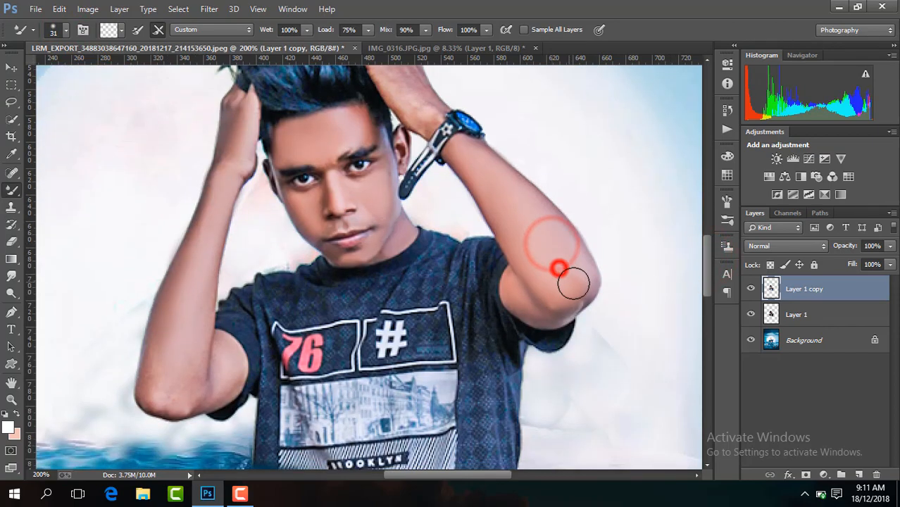
{"action": "left_click", "coordinate": [187, 282]}
{"action": "left_click", "coordinate": [196, 386]}
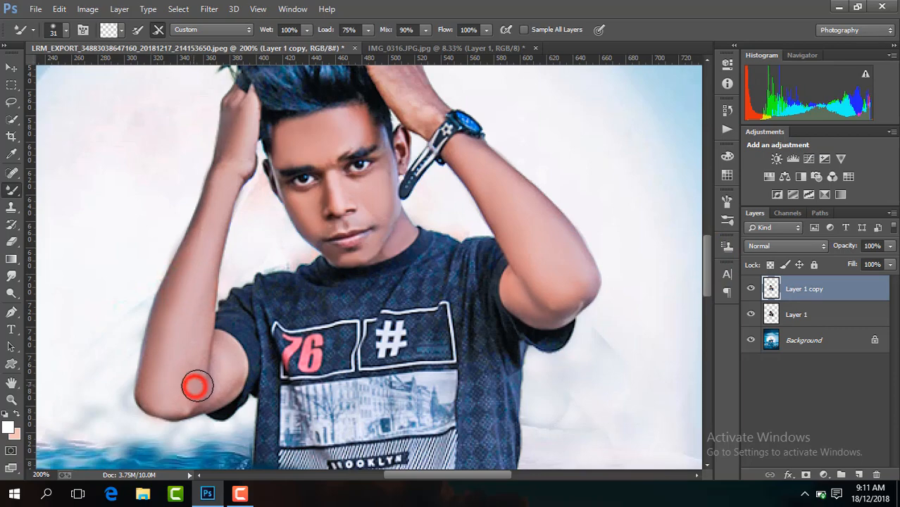
{"action": "left_click", "coordinate": [226, 368]}
{"action": "key", "text": "ctrl+minus"}
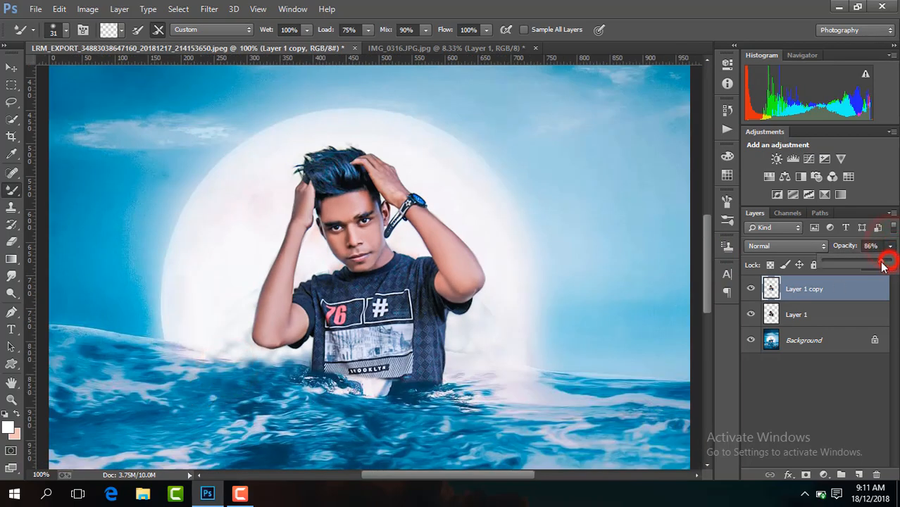
Step: Set the Mixer Brush size to 15 px and smooth the side of the face and the raised hand above the watch
{"action": "key", "text": "ctrl+plus"}
{"action": "key", "text": "ctrl+plus"}
{"action": "left_click", "coordinate": [52, 30]}
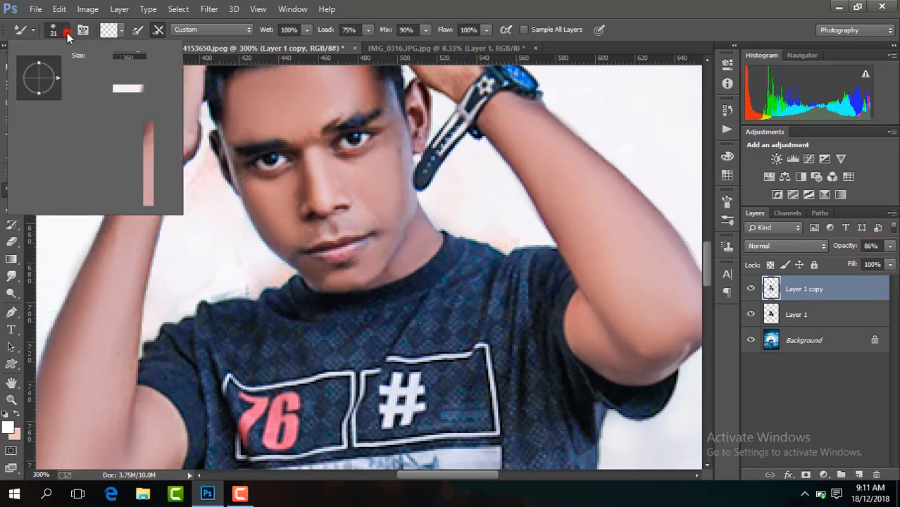
{"action": "left_click_drag", "start_coordinate": [79, 70], "coordinate": [77, 75]}
{"action": "left_click", "coordinate": [391, 151]}
{"action": "left_click", "coordinate": [368, 90]}
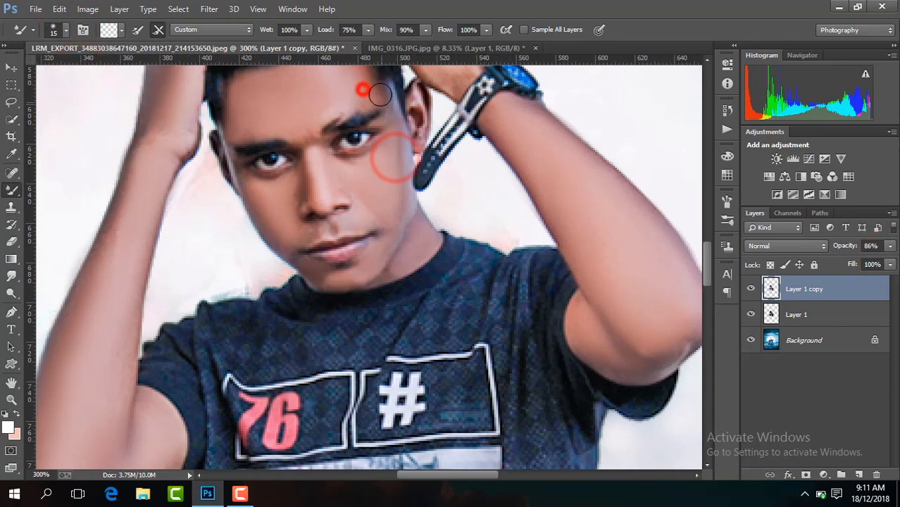
{"action": "left_click_drag", "start_coordinate": [709, 255], "coordinate": [708, 241]}
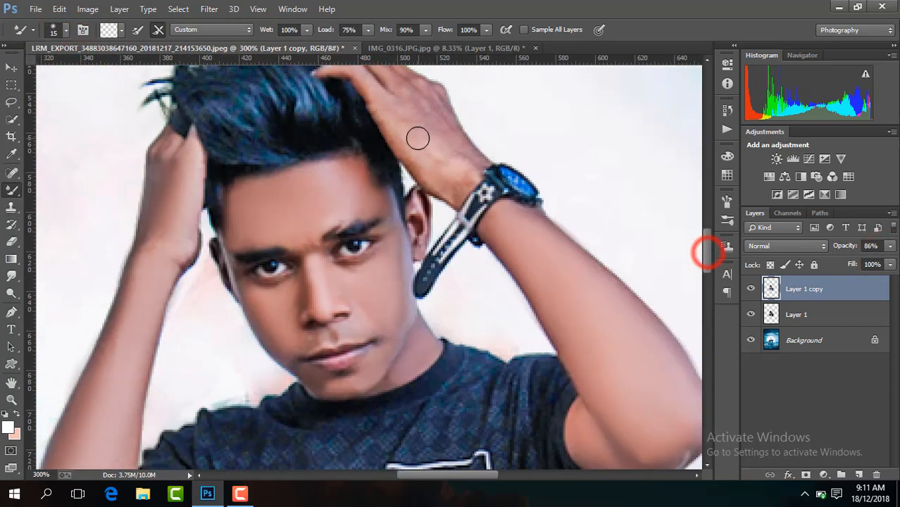
{"action": "mouse_move", "coordinate": [446, 165]}
{"action": "left_mouse_down"}
{"action": "mouse_move", "coordinate": [416, 143]}
{"action": "mouse_move", "coordinate": [410, 130]}
{"action": "mouse_move", "coordinate": [428, 106]}
{"action": "mouse_move", "coordinate": [407, 90]}
{"action": "mouse_move", "coordinate": [442, 176]}
{"action": "mouse_move", "coordinate": [410, 127]}
{"action": "left_mouse_up"}
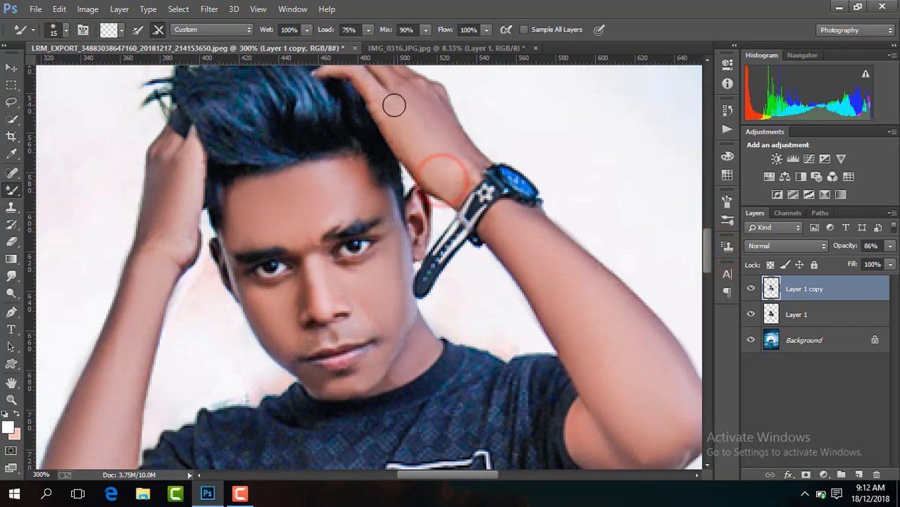
Step: Compare the picture with and without Layer 1 copy, and merge all visible layers into the background
{"action": "scroll", "coordinate": [394, 102], "scroll_direction": "down", "scroll_amount": 8}
{"action": "key", "text": "ctrl+plus"}
{"action": "key", "text": "ctrl+plus"}
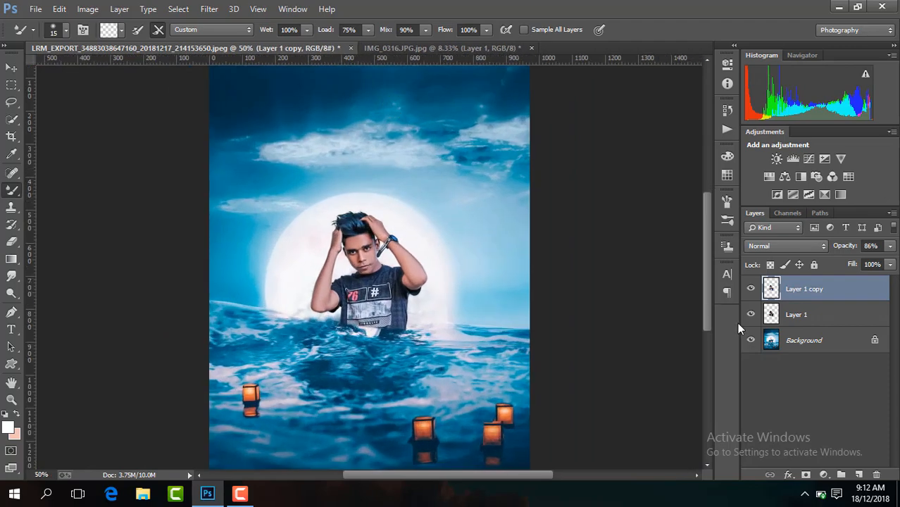
{"action": "left_click", "coordinate": [751, 289]}
{"action": "left_click", "coordinate": [751, 288]}
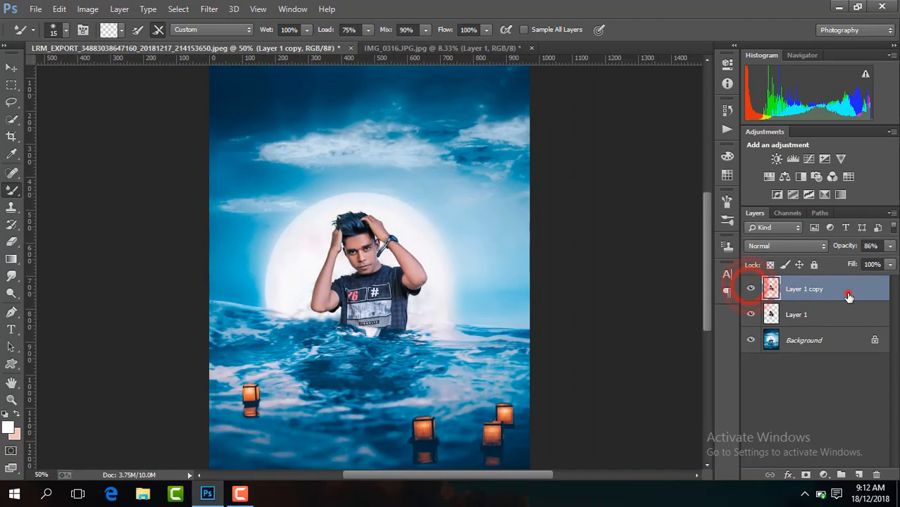
{"action": "left_click", "coordinate": [891, 247]}
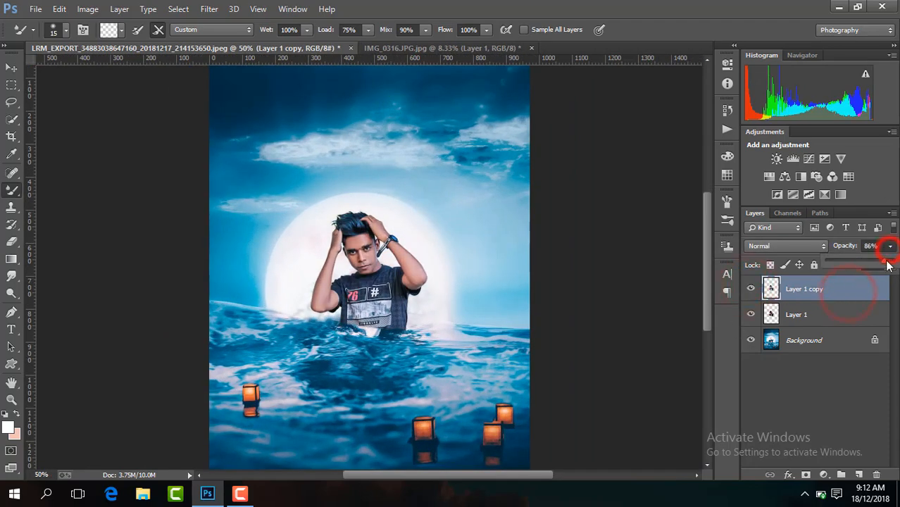
{"action": "right_click", "coordinate": [795, 296]}
{"action": "left_click", "coordinate": [571, 391]}
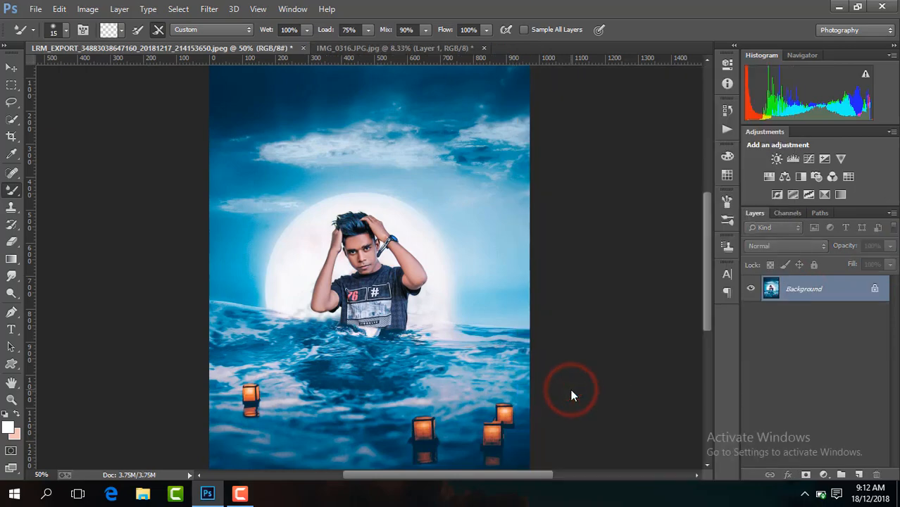
Step: Duplicate the merged picture as a new layer and clone water over the shirt's lower edge with a 38 px Clone Stamp
{"action": "key", "text": "ctrl+j"}
{"action": "key", "text": "ctrl+plus"}
{"action": "key", "text": "ctrl+plus"}
{"action": "key", "text": "ctrl+plus"}
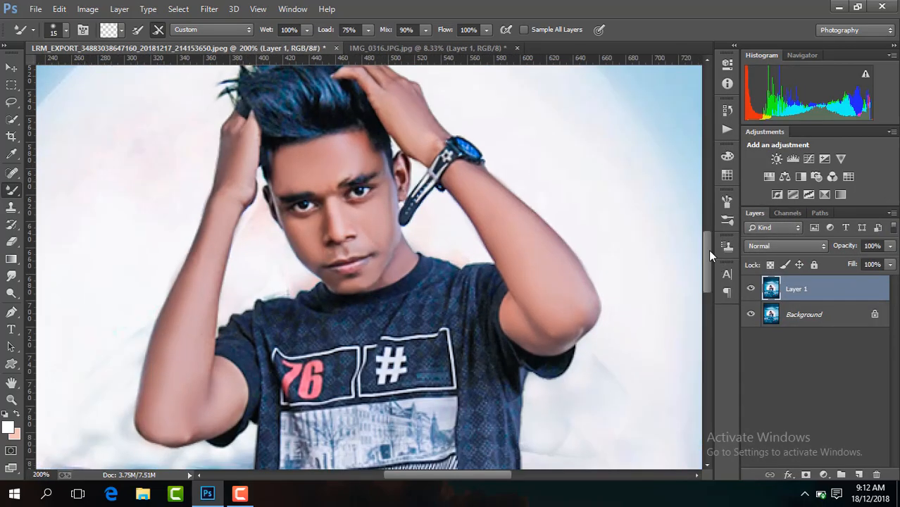
{"action": "left_click_drag", "start_coordinate": [709, 251], "coordinate": [693, 297]}
{"action": "left_click", "coordinate": [11, 206]}
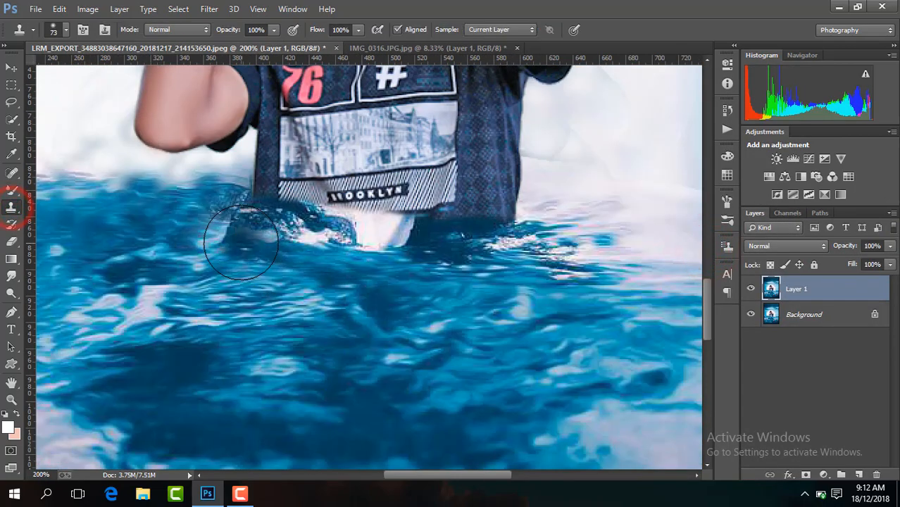
{"action": "left_click", "coordinate": [53, 30]}
{"action": "left_click_drag", "start_coordinate": [99, 71], "coordinate": [86, 75]}
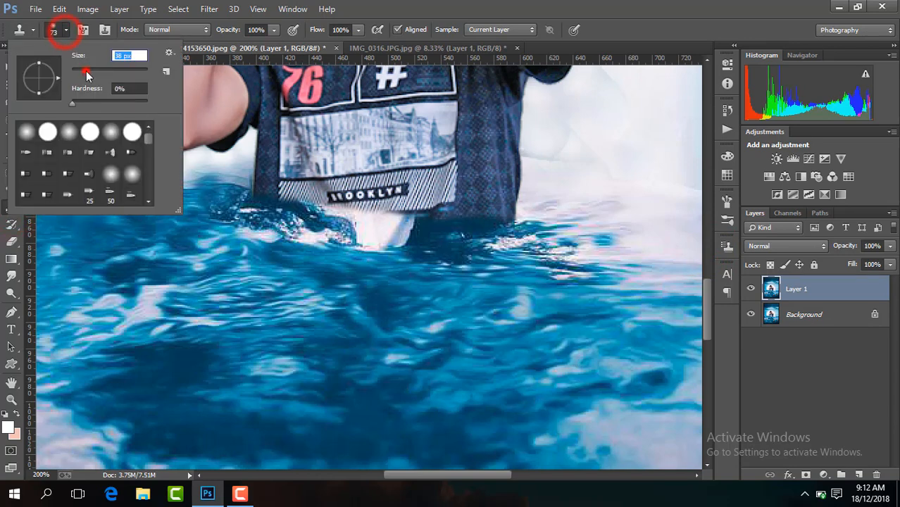
{"action": "left_click", "coordinate": [225, 210]}
{"action": "left_click", "coordinate": [264, 209]}
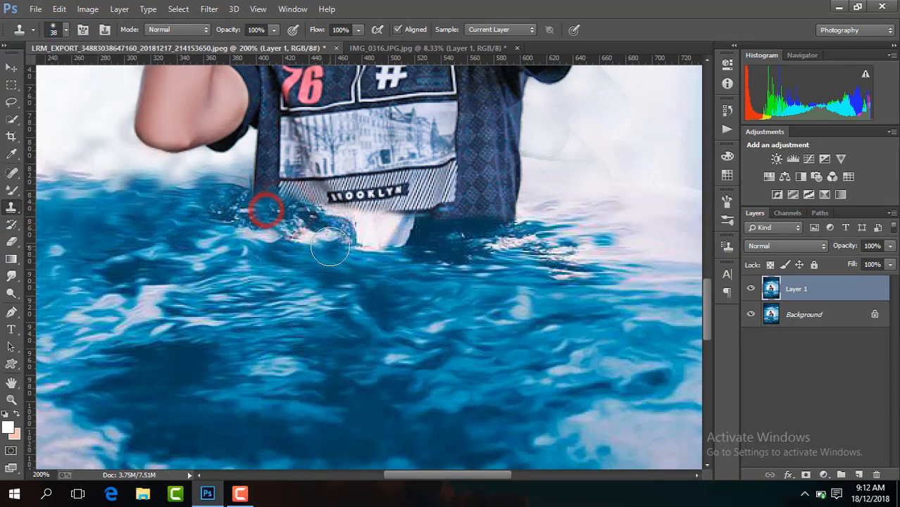
{"action": "left_click", "coordinate": [432, 225]}
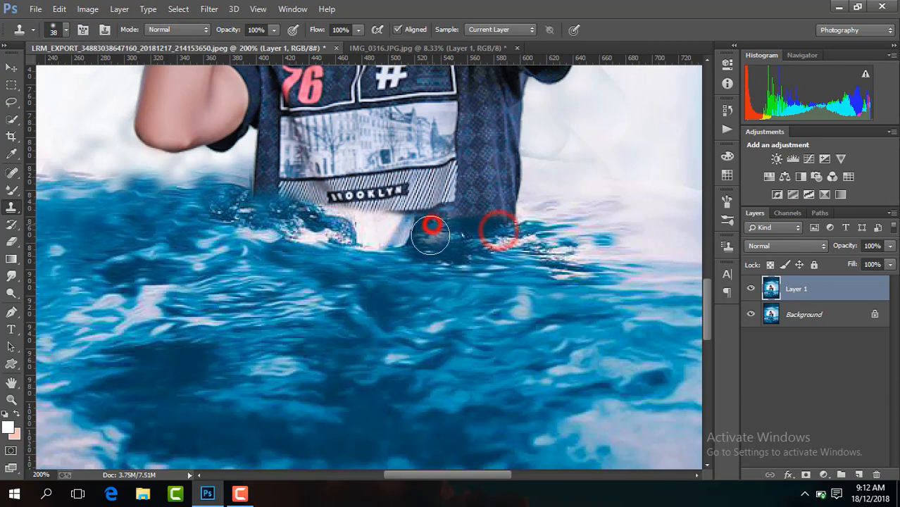
Step: Sample the nearby dark water and clone it over the white patch hanging below the shirt's hem
{"action": "left_click", "coordinate": [436, 247], "text": "alt"}
{"action": "left_click", "coordinate": [394, 228]}
{"action": "left_click", "coordinate": [426, 246], "text": "alt"}
{"action": "left_click", "coordinate": [362, 237]}
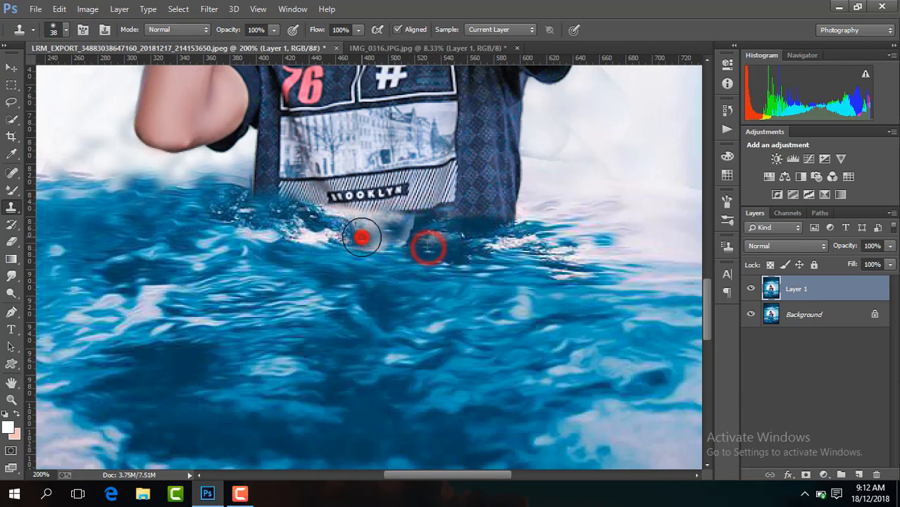
{"action": "left_click", "coordinate": [362, 236], "text": "alt"}
{"action": "left_click", "coordinate": [398, 237]}
{"action": "key", "text": "alt"}
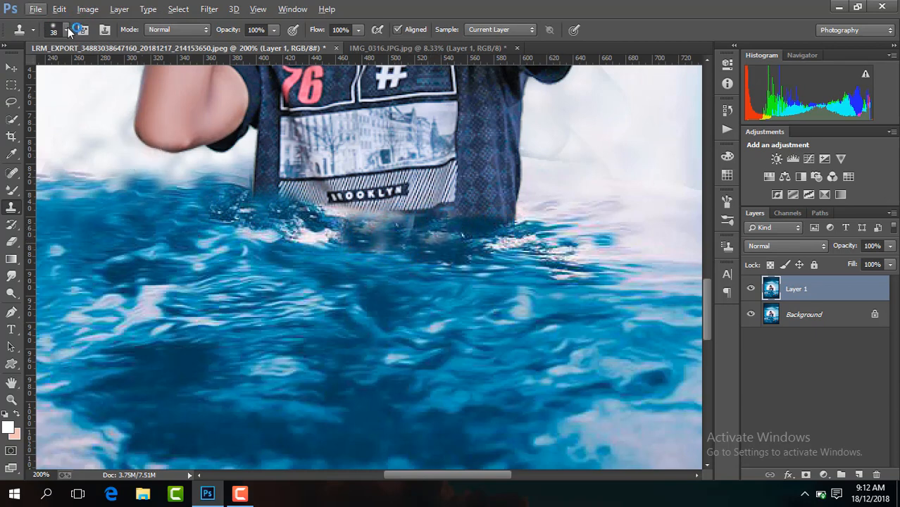
Step: Enlarge the Clone Stamp to 55 px and blend sampled waves and foam into the waterline below the shirt
{"action": "left_click", "coordinate": [67, 30]}
{"action": "left_click_drag", "start_coordinate": [89, 71], "coordinate": [93, 71]}
{"action": "left_click", "coordinate": [302, 250]}
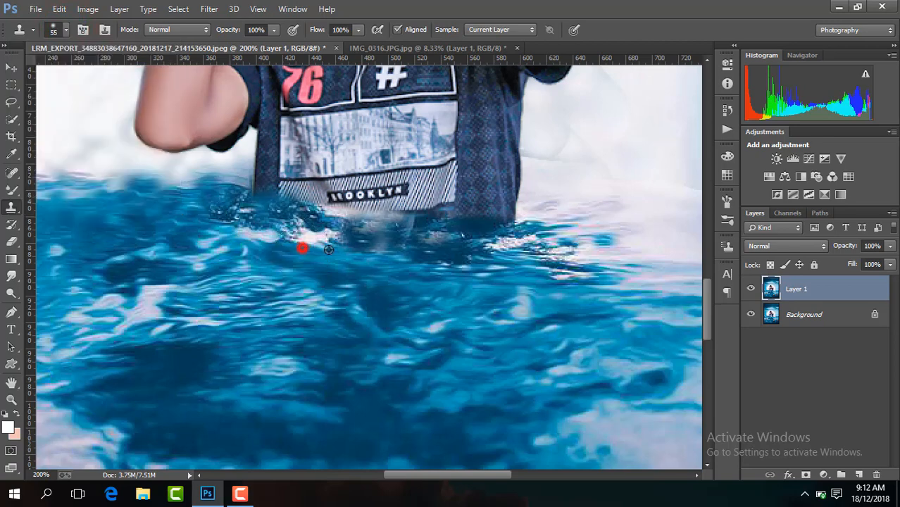
{"action": "left_click", "coordinate": [388, 241]}
{"action": "left_click", "coordinate": [319, 276]}
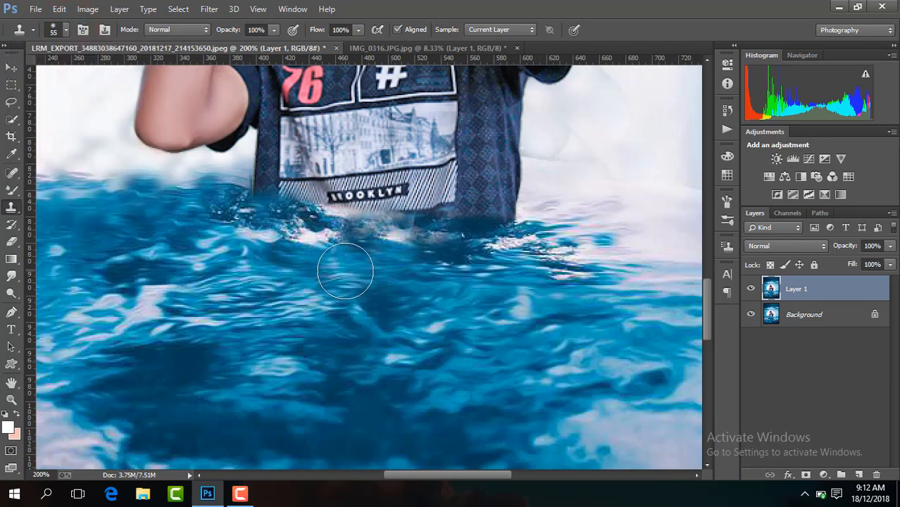
{"action": "left_click", "coordinate": [345, 271]}
{"action": "left_click", "coordinate": [458, 249]}
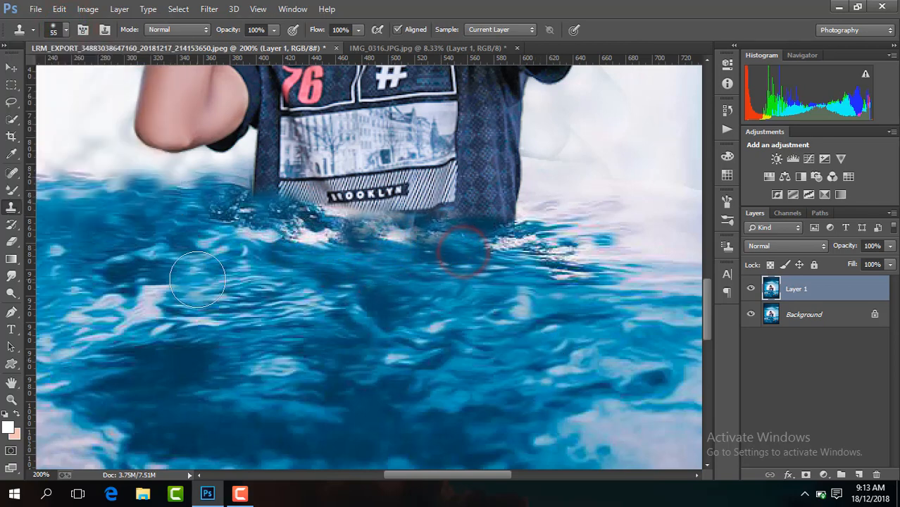
Step: Merge the visible layers and duplicate the merged background as a new layer
{"action": "key", "text": "ctrl+minus"}
{"action": "key", "text": "ctrl+minus"}
{"action": "key", "text": "ctrl+minus"}
{"action": "key", "text": "ctrl+minus"}
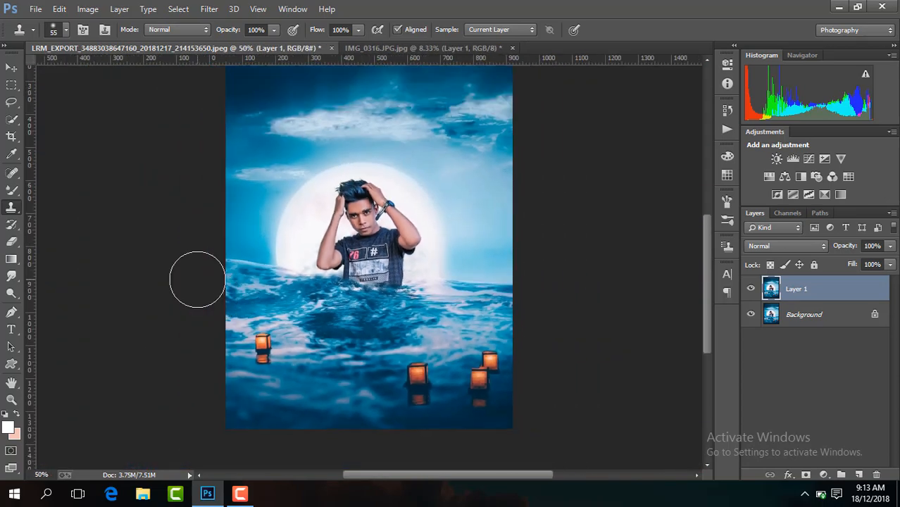
{"action": "right_click", "coordinate": [803, 288]}
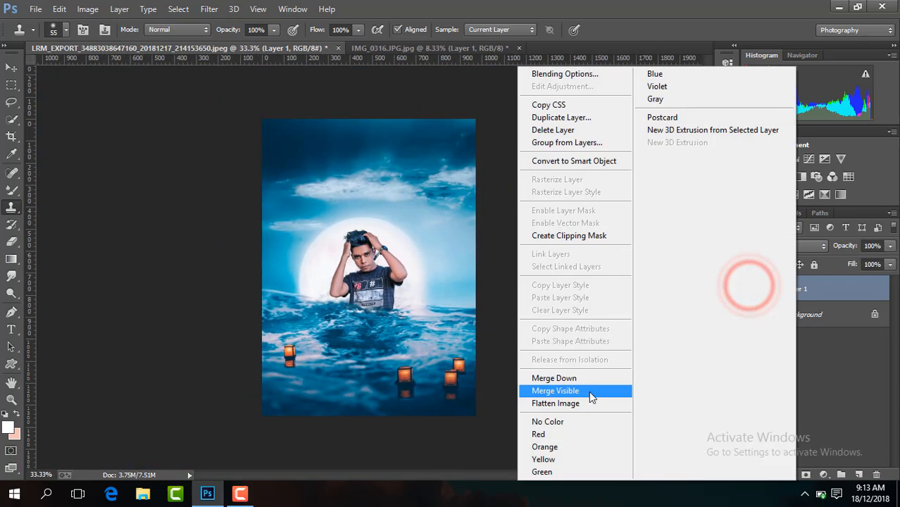
{"action": "left_click", "coordinate": [590, 392]}
{"action": "key", "text": "ctrl+j"}
Step: In the Camera Raw Filter, set Temperature -4, Exposure +0.05, Contrast +18, Shadows +21, Blacks -13 and Vibrance +10
{"action": "left_click", "coordinate": [209, 9]}
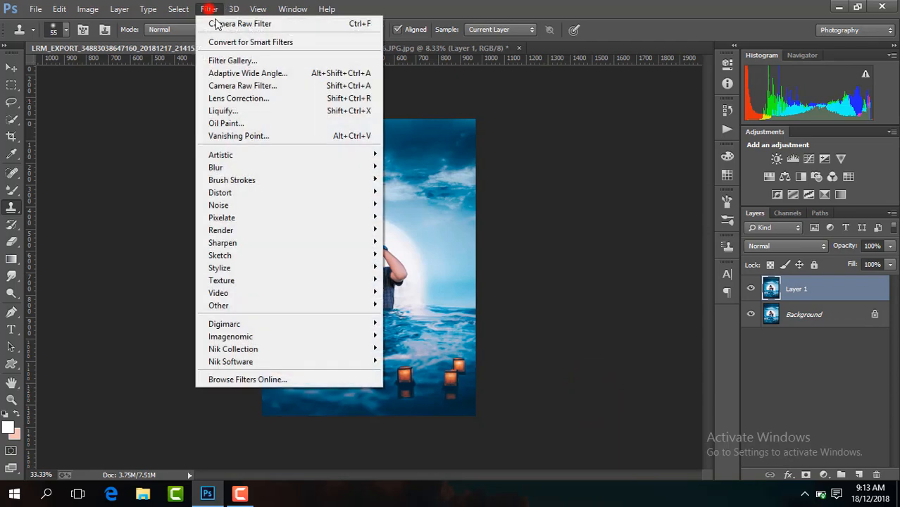
{"action": "left_click", "coordinate": [274, 85]}
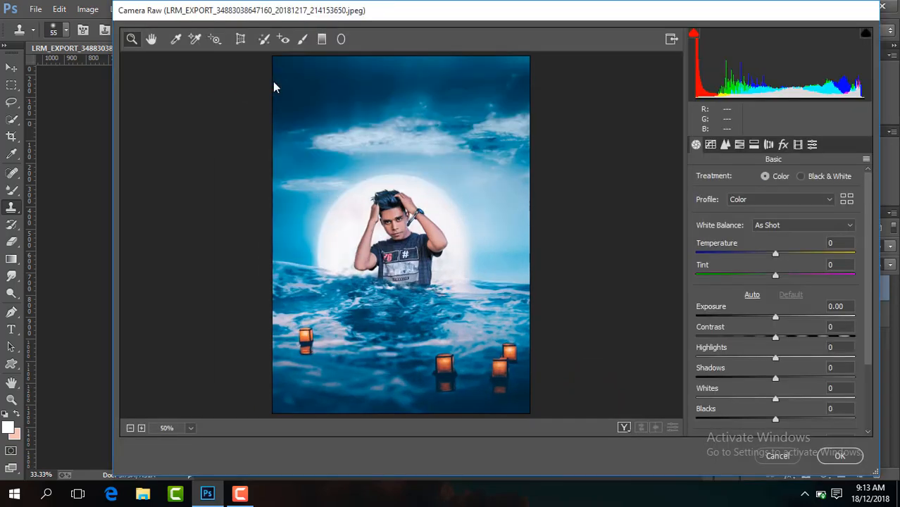
{"action": "left_click", "coordinate": [189, 428]}
{"action": "left_click", "coordinate": [187, 410]}
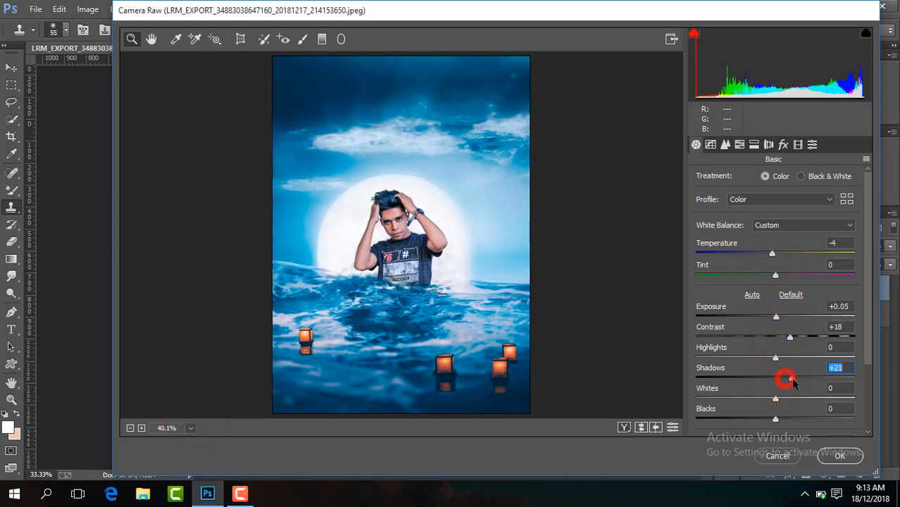
{"action": "left_click", "coordinate": [869, 310]}
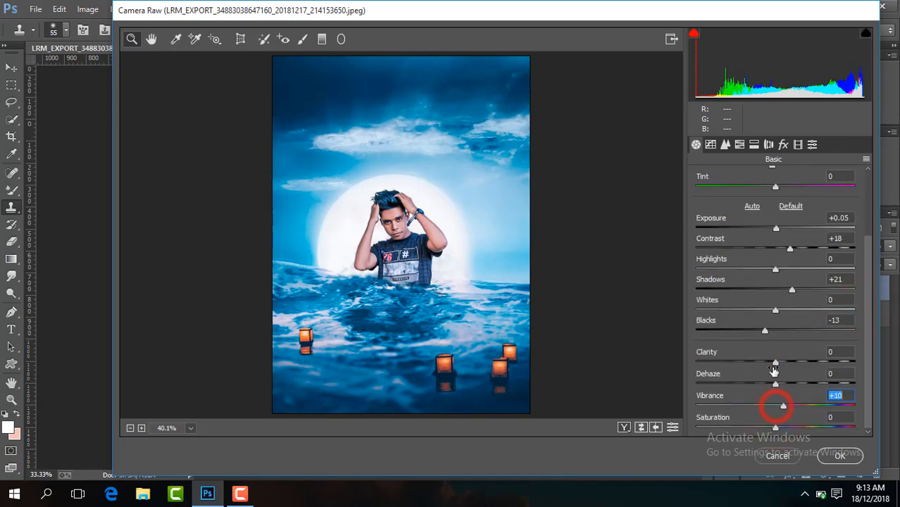
Step: In the HSL adjustments, set the saturation of Oranges to -5, Yellows to -1 and Blues to +14
{"action": "left_click", "coordinate": [740, 144]}
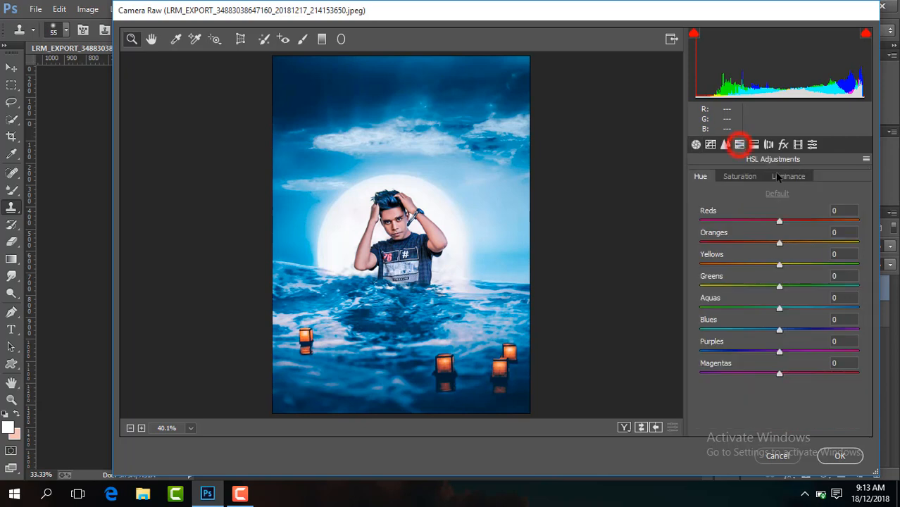
{"action": "left_click", "coordinate": [784, 176]}
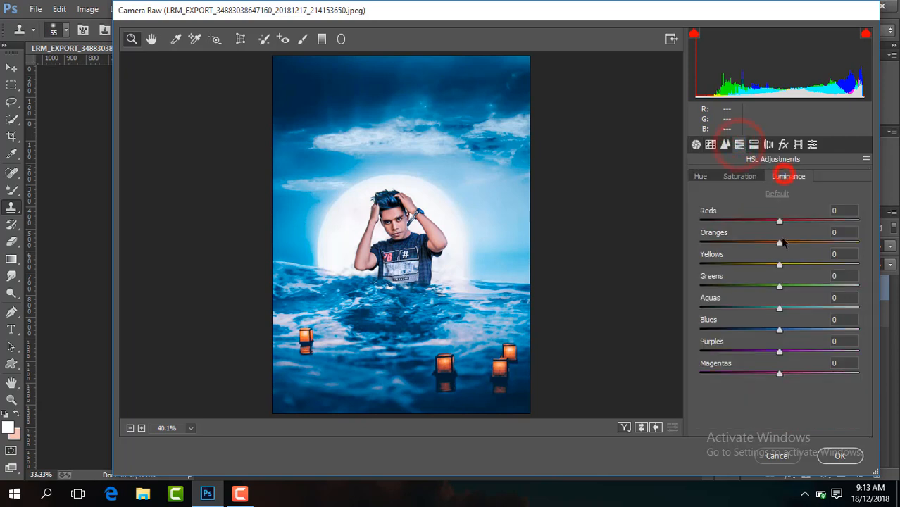
{"action": "left_click", "coordinate": [747, 177]}
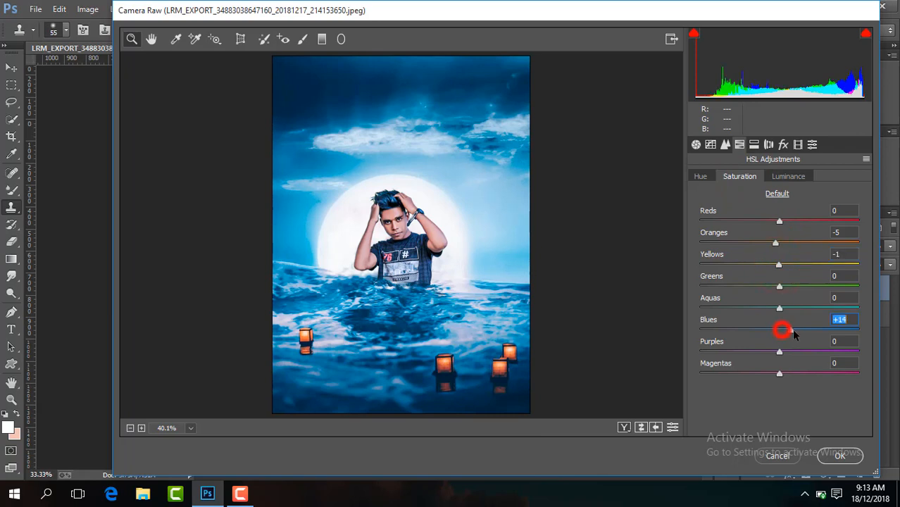
Step: Add a post-crop vignette with Amount -21 and set the sharpening amount to 20
{"action": "left_click", "coordinate": [788, 145]}
{"action": "left_click_drag", "start_coordinate": [781, 317], "coordinate": [762, 297]}
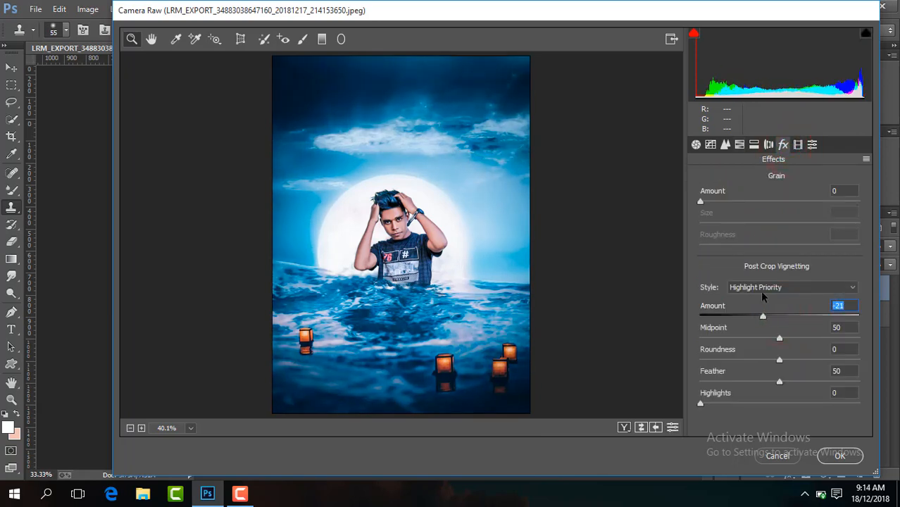
{"action": "left_click", "coordinate": [739, 145]}
{"action": "left_click", "coordinate": [725, 144]}
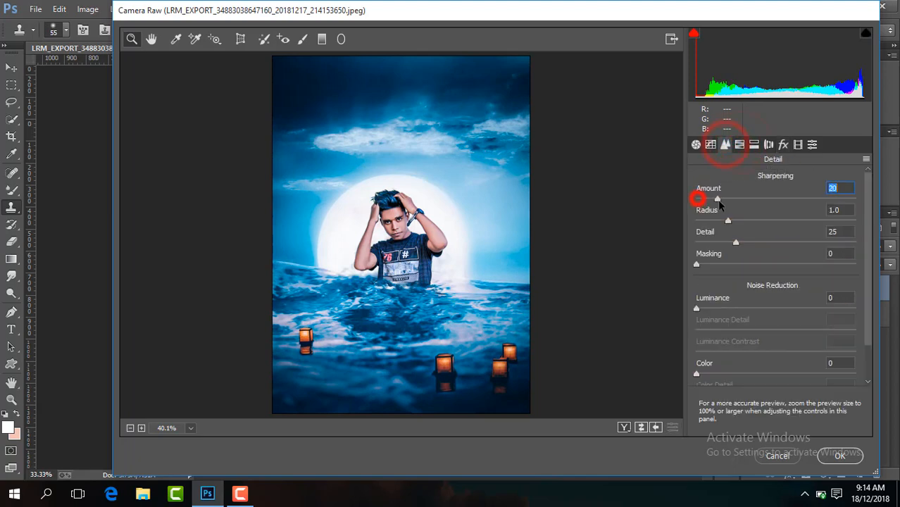
Step: Apply the Camera Raw adjustments and merge the visible layers
{"action": "left_click", "coordinate": [840, 456]}
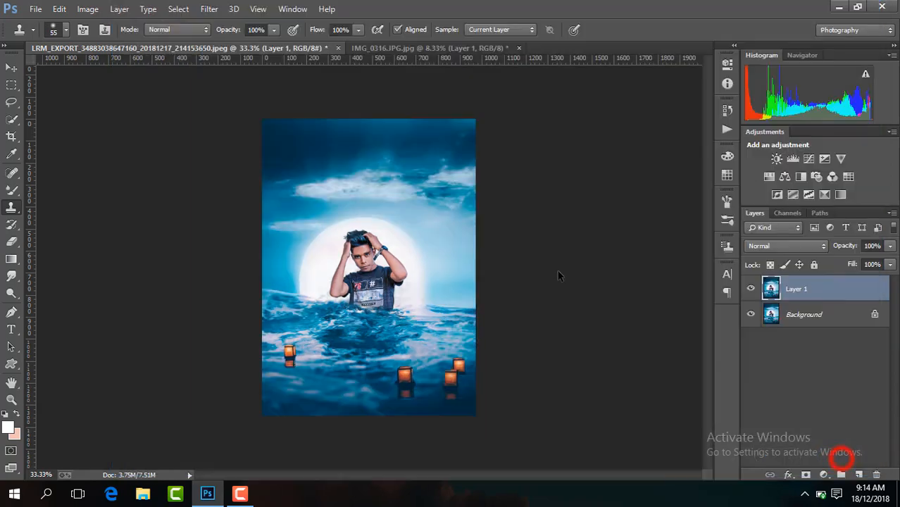
{"action": "right_click", "coordinate": [752, 288]}
{"action": "left_click", "coordinate": [640, 389]}
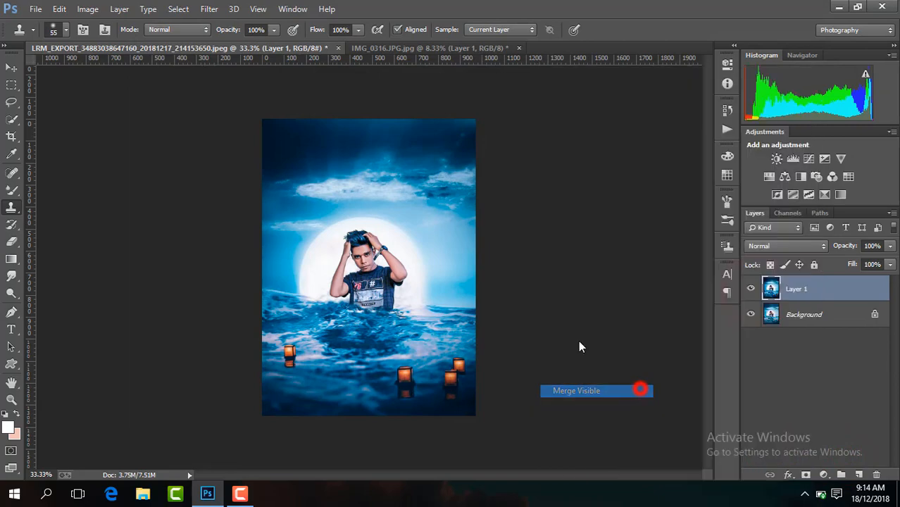